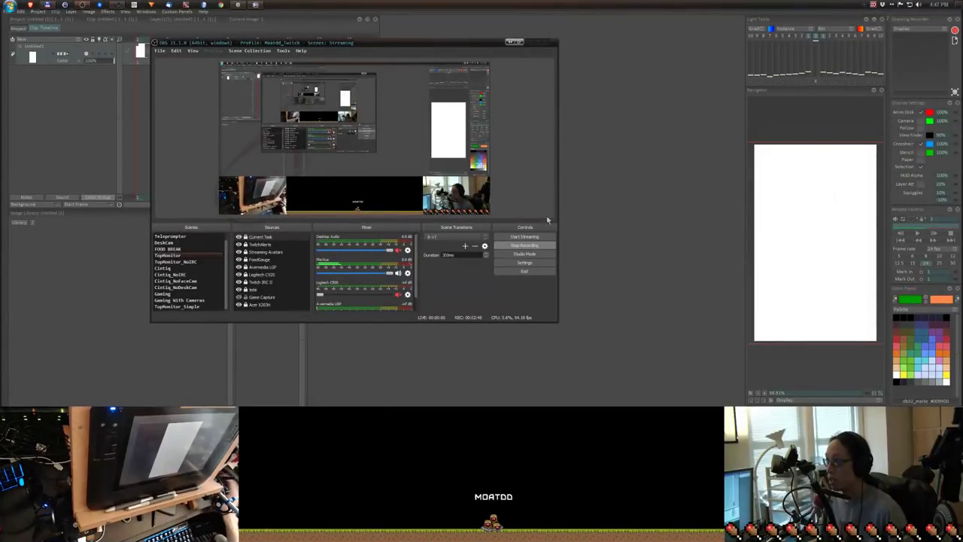
# Switch to the drawing program and sketch the upper curved bands of a large rounded head in red near the canvas top.
pyautogui.click(589, 210)
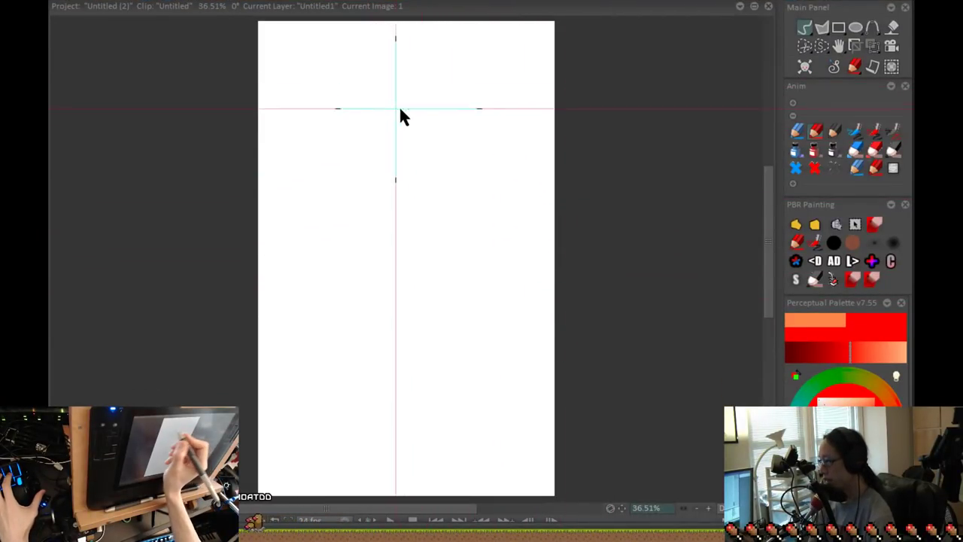
pyautogui.moveTo(441, 101)
pyautogui.mouseDown()
pyautogui.moveTo(369, 103)
pyautogui.moveTo(433, 101)
pyautogui.mouseUp()
pyautogui.hotkey('ctrl', 'z')
pyautogui.hotkey('ctrl', 'z')
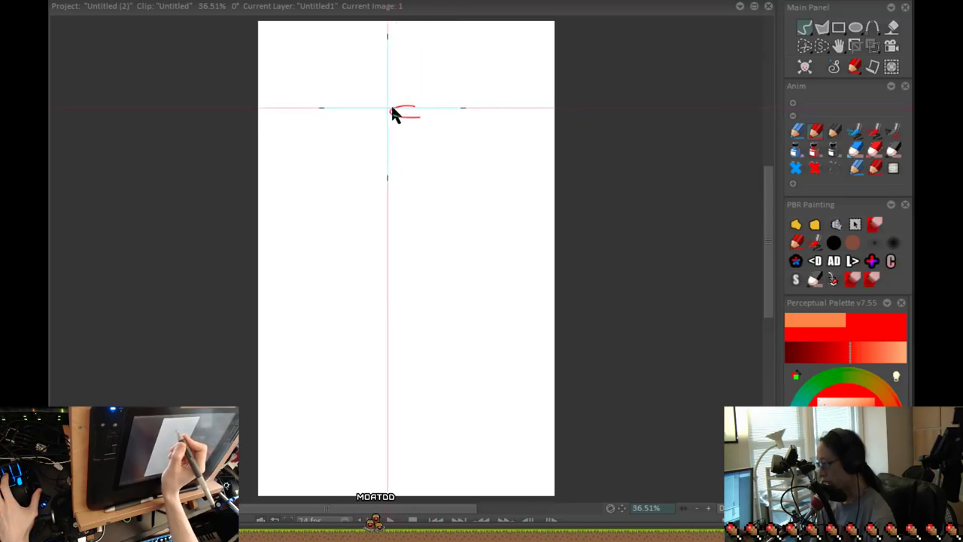
pyautogui.moveTo(462, 126); pyautogui.dragTo(450, 143)
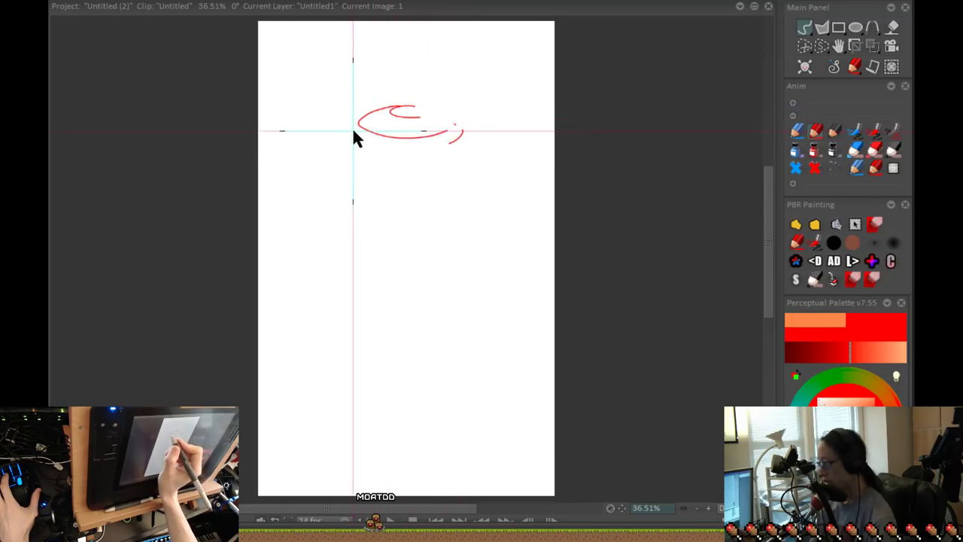
pyautogui.moveTo(358, 136); pyautogui.dragTo(466, 156)
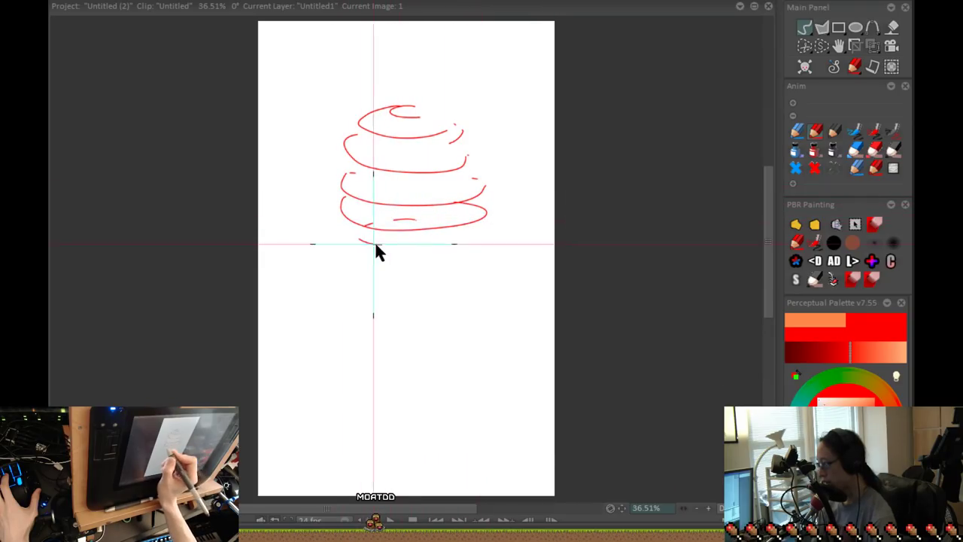
# Add the lower bands of the head, outline both of its sides, and start the shoulder lines below it.
pyautogui.moveTo(452, 267); pyautogui.dragTo(441, 236)
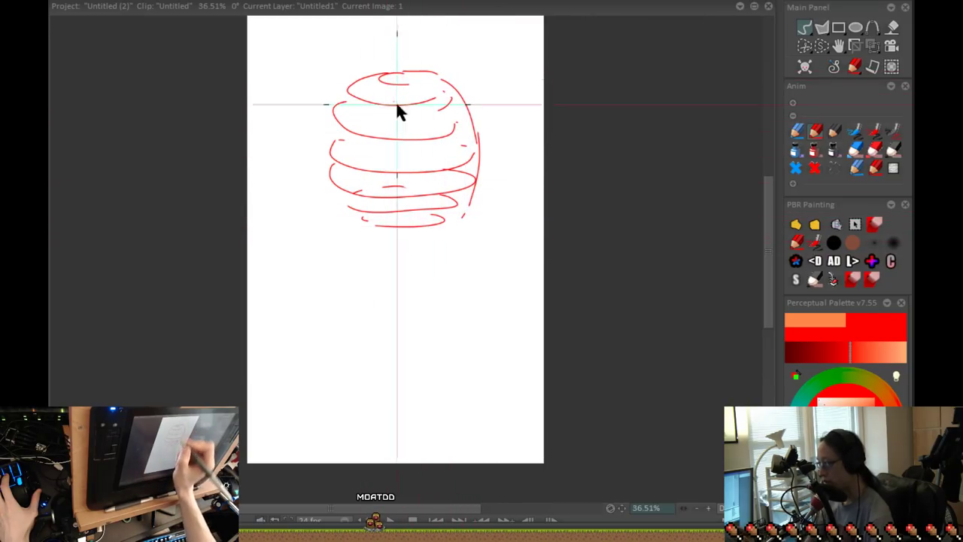
pyautogui.moveTo(374, 209); pyautogui.dragTo(370, 210)
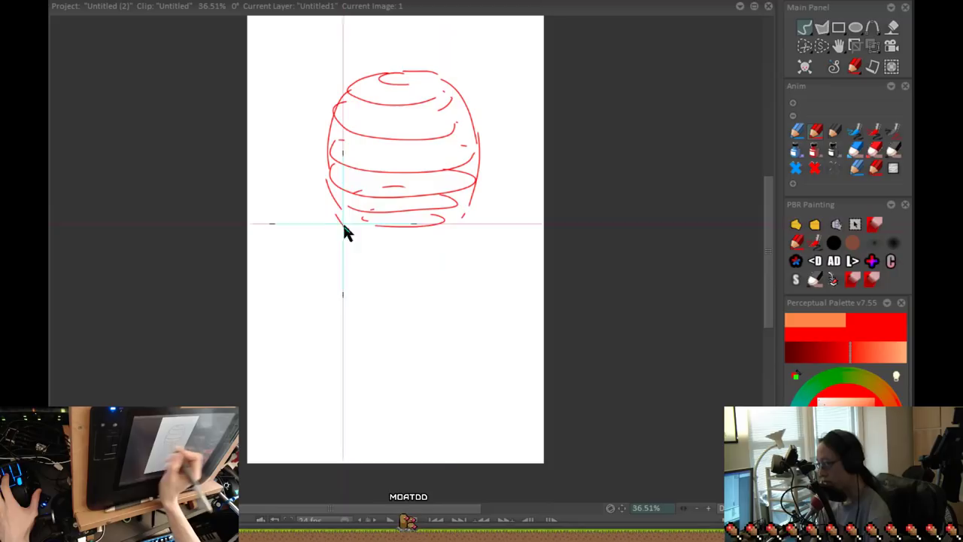
pyautogui.moveTo(440, 224)
pyautogui.mouseDown()
pyautogui.moveTo(341, 236)
pyautogui.moveTo(449, 232)
pyautogui.mouseUp()
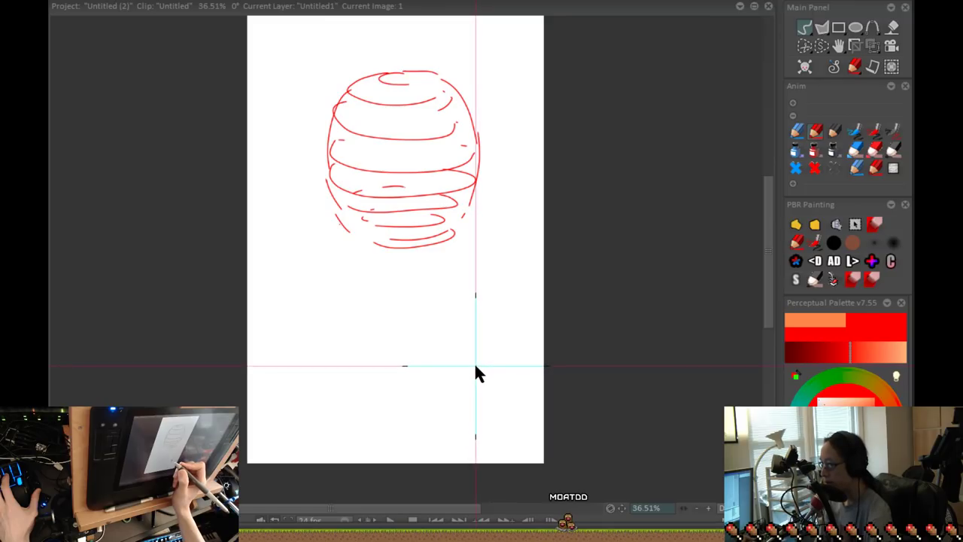
pyautogui.moveTo(344, 233); pyautogui.dragTo(338, 246)
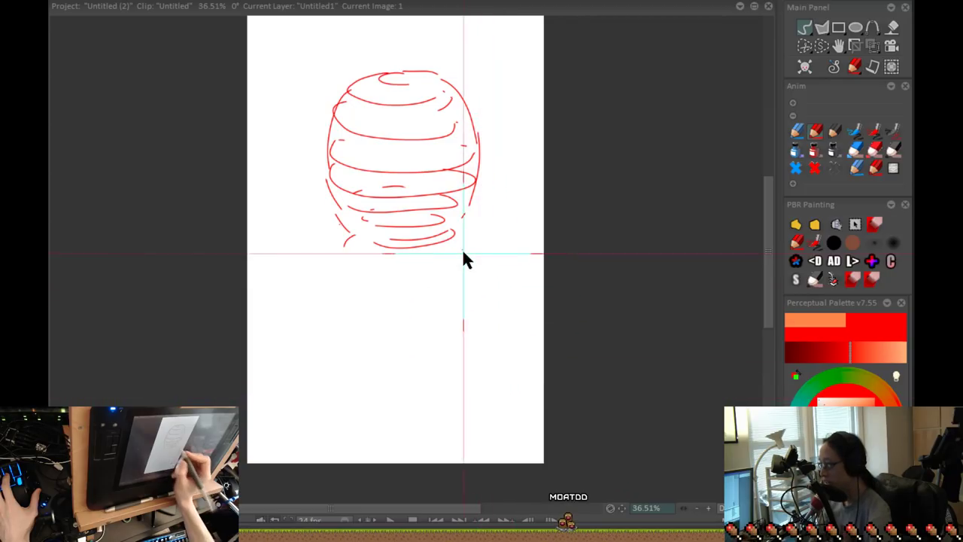
pyautogui.moveTo(452, 238); pyautogui.dragTo(462, 246)
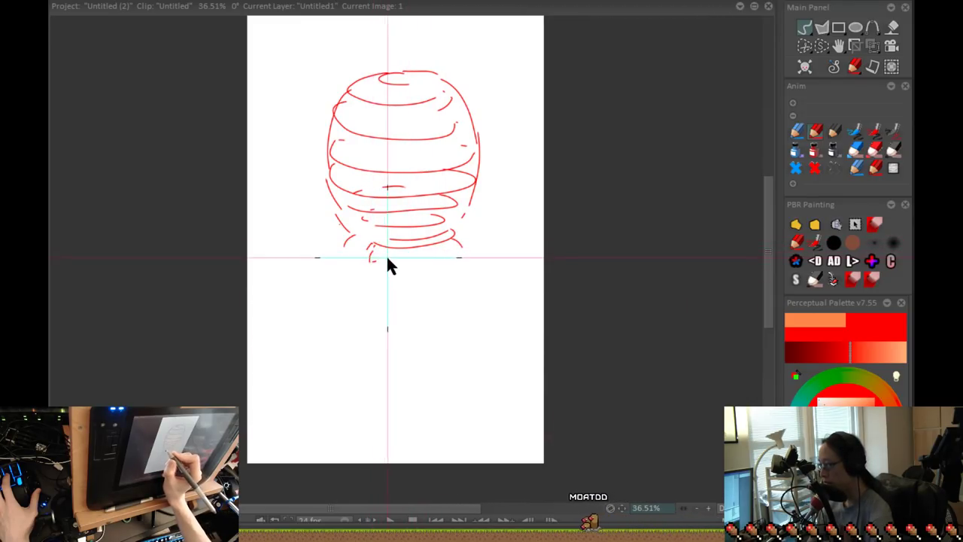
# Sketch the figure's left-hand arm with a small shoulder circle, a short cylindrical forearm, and a line joining it to the shoulder.
pyautogui.moveTo(379, 251); pyautogui.dragTo(387, 260)
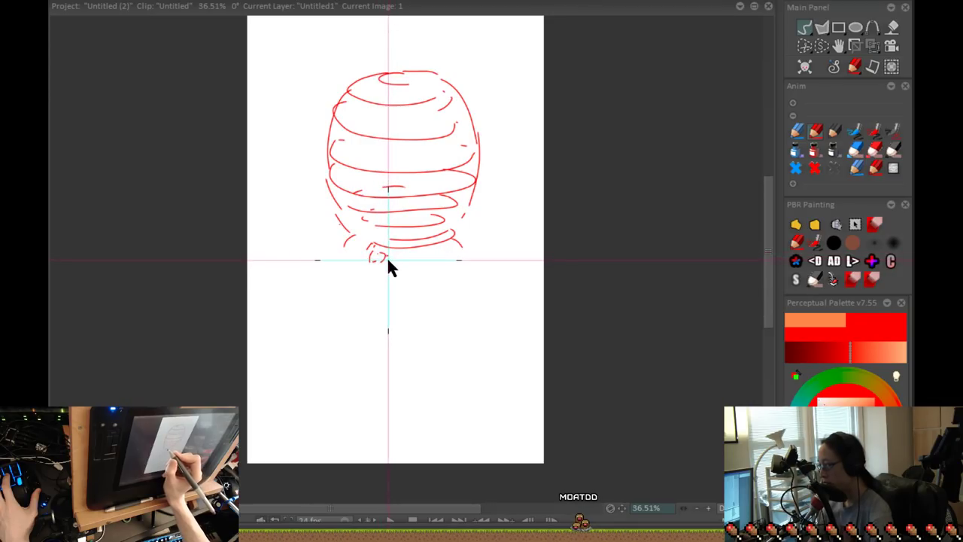
pyautogui.moveTo(397, 319); pyautogui.dragTo(390, 312)
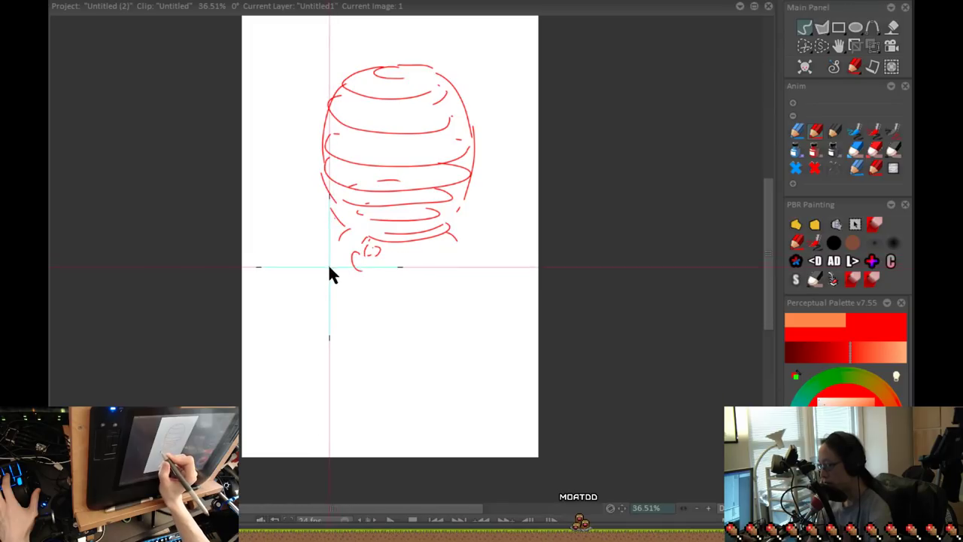
pyautogui.moveTo(329, 266)
pyautogui.mouseDown()
pyautogui.moveTo(362, 272)
pyautogui.moveTo(329, 281)
pyautogui.moveTo(352, 256)
pyautogui.moveTo(335, 278)
pyautogui.mouseUp()
pyautogui.hotkey('ctrl', 'z')
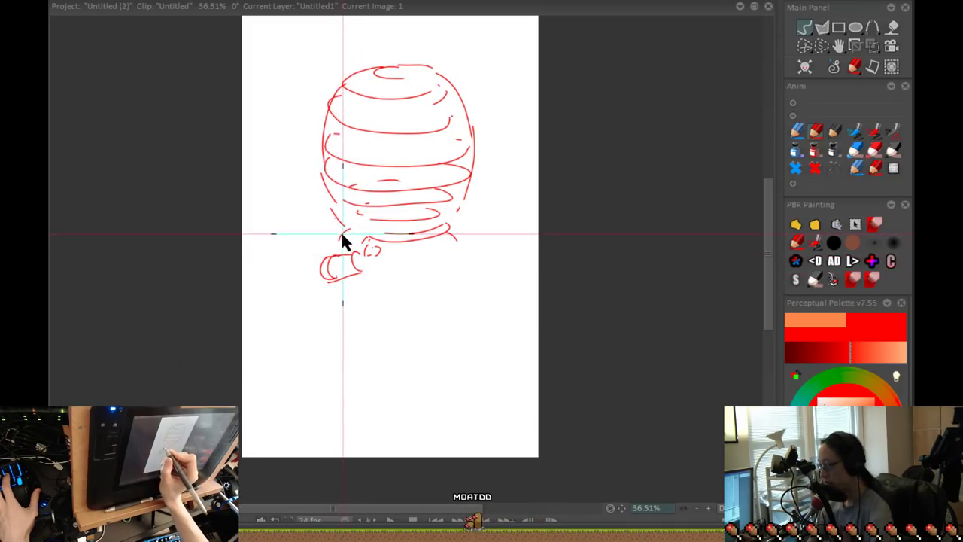
pyautogui.moveTo(343, 233); pyautogui.dragTo(320, 259)
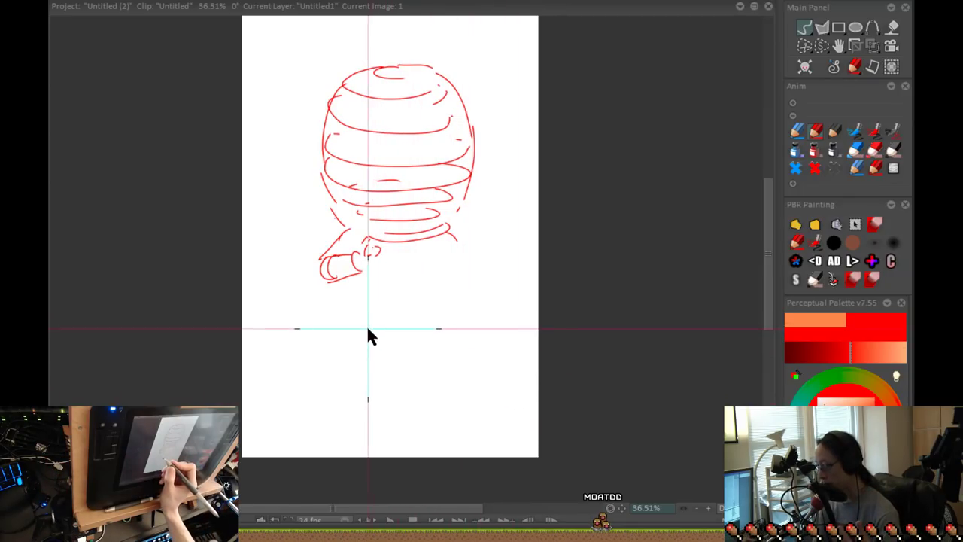
pyautogui.moveTo(364, 329); pyautogui.dragTo(379, 339)
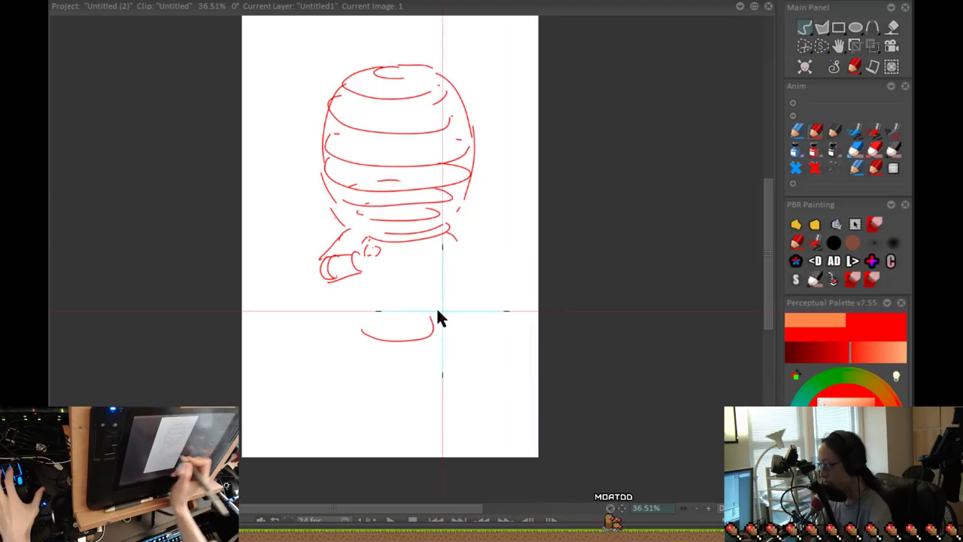
pyautogui.hotkey('ctrl', 'z')
pyautogui.moveTo(360, 326); pyautogui.dragTo(428, 336)
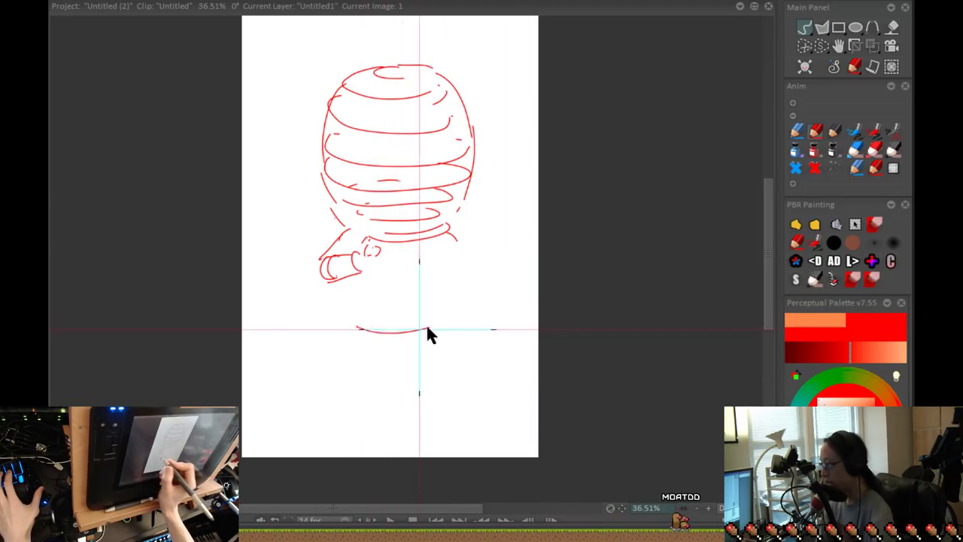
pyautogui.hotkey('ctrl', 'z')
# Sketch the torso as a boxy outline below the head, with a curved lower edge and two side lines.
pyautogui.moveTo(369, 322); pyautogui.dragTo(373, 327)
pyautogui.moveTo(405, 333); pyautogui.dragTo(445, 325)
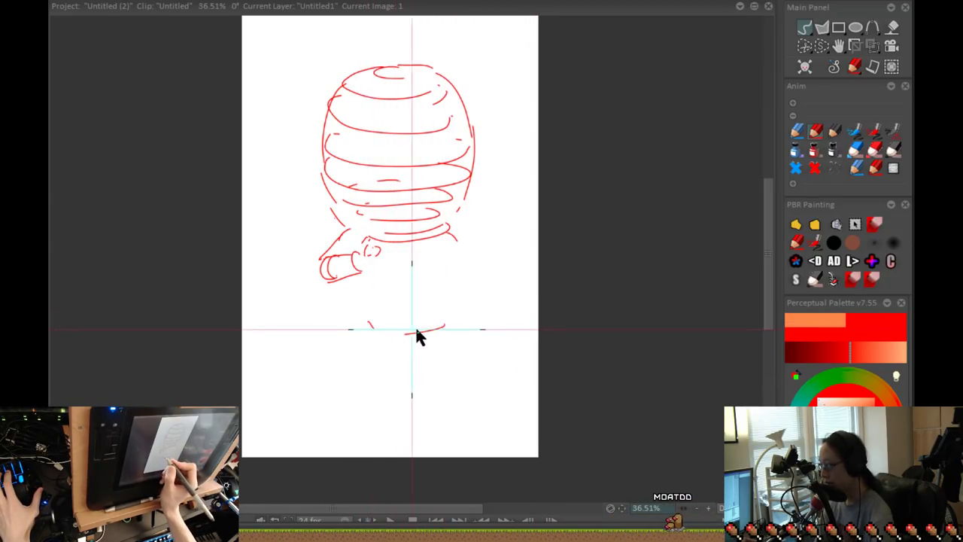
pyautogui.moveTo(449, 263); pyautogui.dragTo(448, 325)
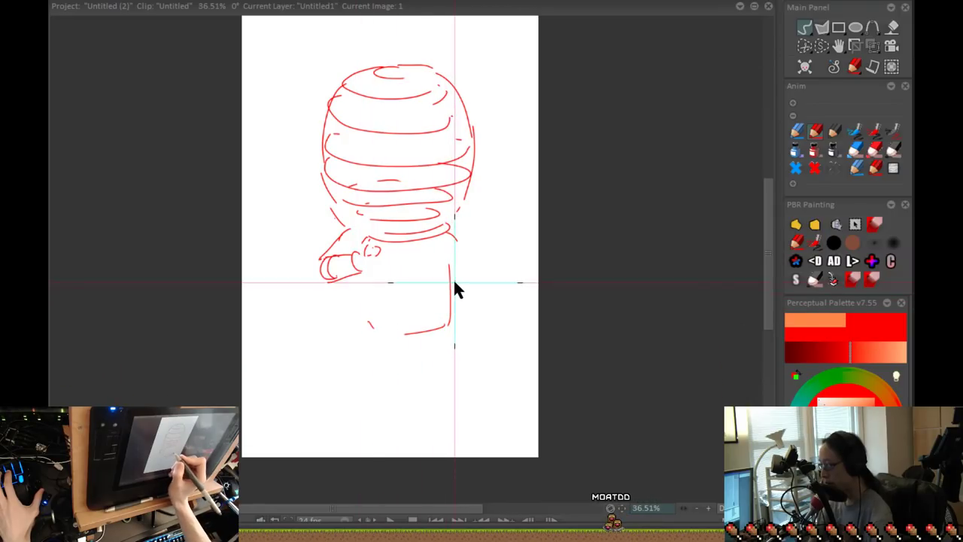
pyautogui.hotkey('ctrl', 'z')
pyautogui.moveTo(360, 281); pyautogui.dragTo(362, 319)
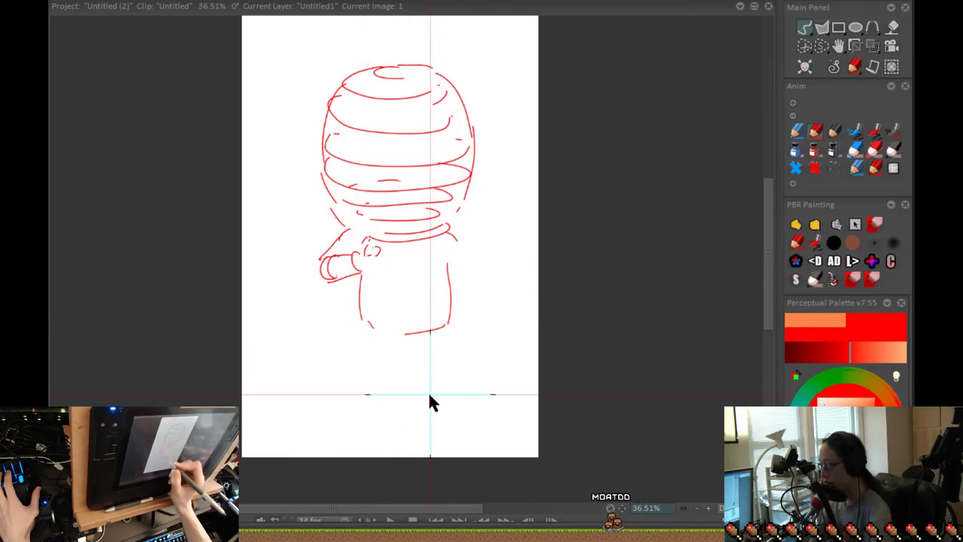
# Finish the left-hand upper arm and draw the right-hand arm bent at the elbow with its forearm across the torso.
pyautogui.moveTo(437, 404); pyautogui.dragTo(423, 383)
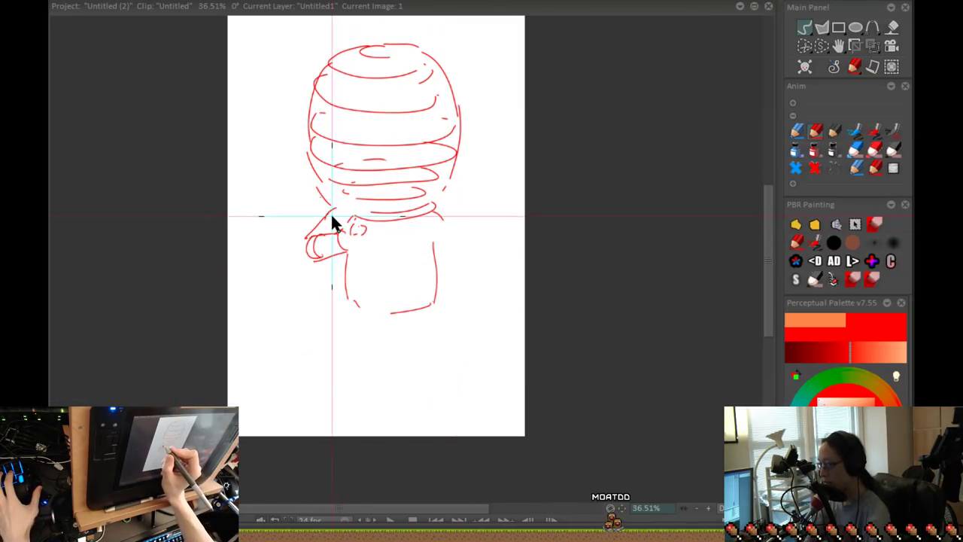
pyautogui.moveTo(319, 234); pyautogui.dragTo(327, 215)
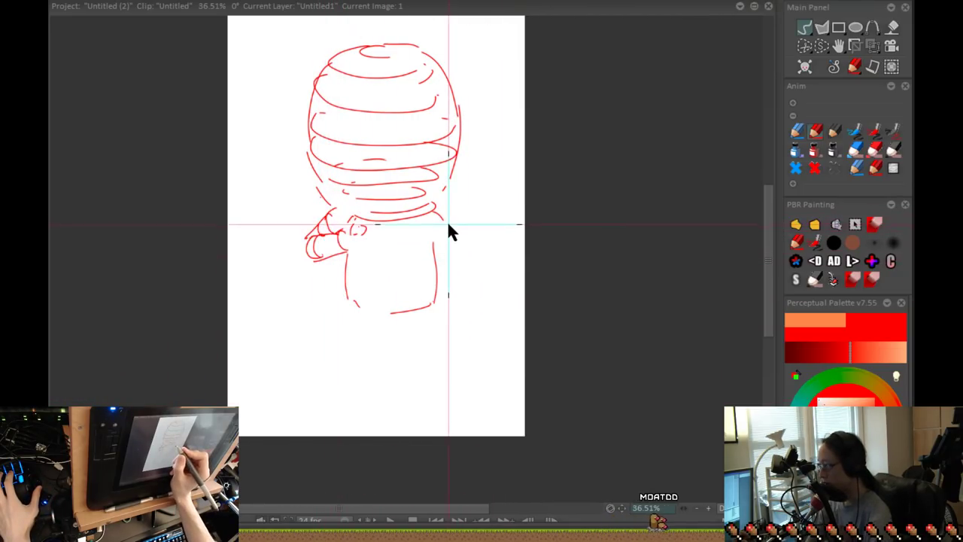
pyautogui.moveTo(453, 229)
pyautogui.mouseDown()
pyautogui.moveTo(462, 276)
pyautogui.moveTo(467, 264)
pyautogui.mouseUp()
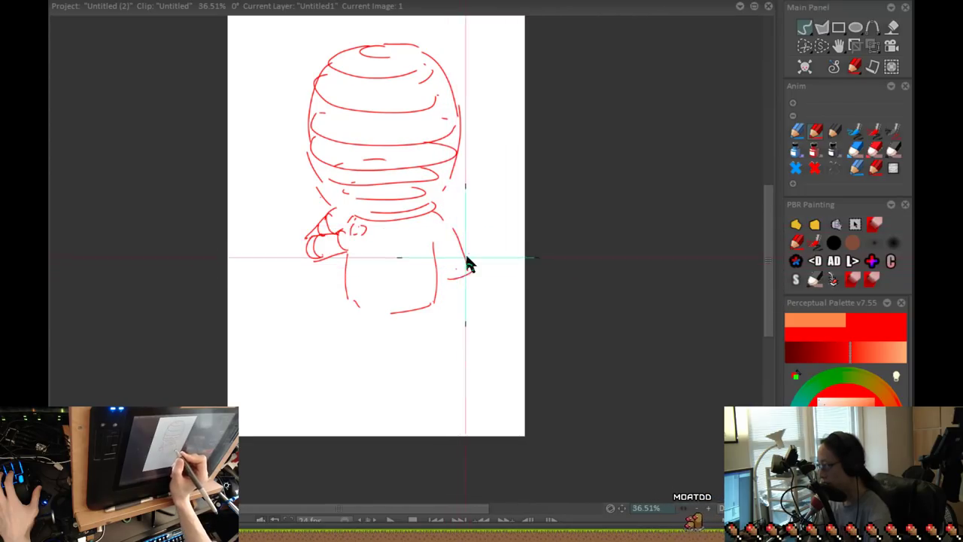
pyautogui.hotkey('ctrl', 'z')
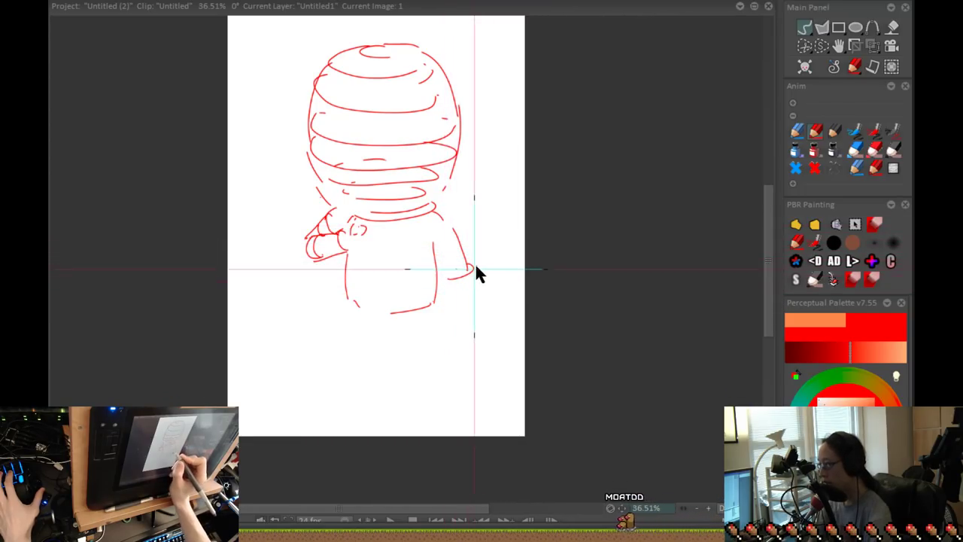
pyautogui.moveTo(465, 268)
pyautogui.mouseDown()
pyautogui.moveTo(402, 286)
pyautogui.moveTo(426, 268)
pyautogui.moveTo(418, 263)
pyautogui.moveTo(443, 257)
pyautogui.moveTo(407, 263)
pyautogui.moveTo(406, 280)
pyautogui.moveTo(409, 267)
pyautogui.moveTo(422, 283)
pyautogui.moveTo(443, 260)
pyautogui.moveTo(445, 276)
pyautogui.moveTo(456, 242)
pyautogui.mouseUp()
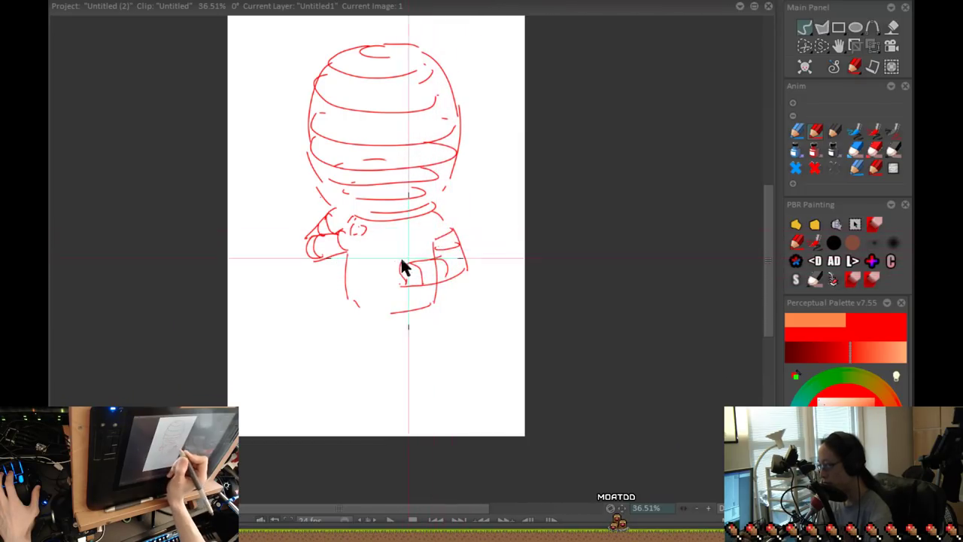
# Wrap the torso in curved contour lines and add a narrower hip curve beneath it.
pyautogui.moveTo(345, 274)
pyautogui.mouseDown()
pyautogui.moveTo(355, 288)
pyautogui.moveTo(438, 288)
pyautogui.mouseUp()
pyautogui.moveTo(355, 302); pyautogui.dragTo(434, 302)
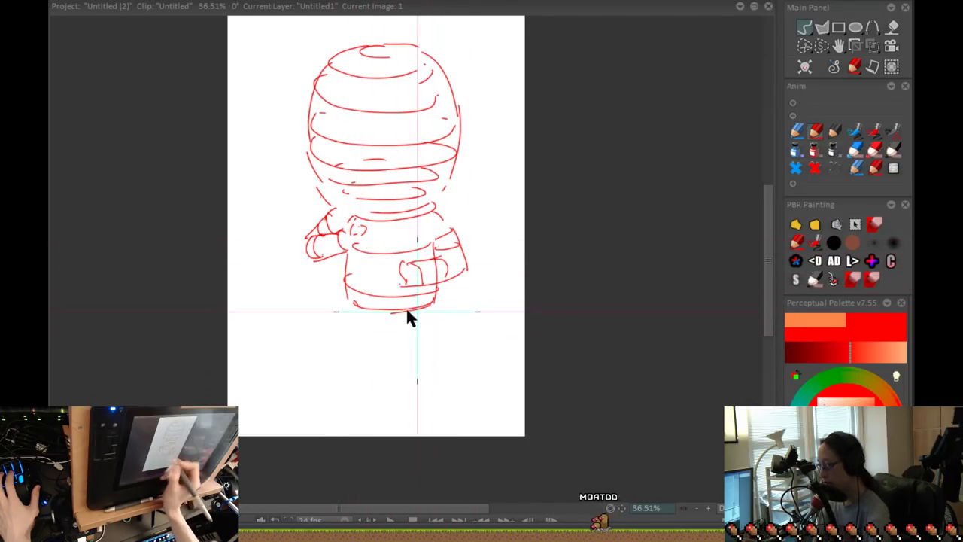
pyautogui.moveTo(365, 316); pyautogui.dragTo(428, 315)
pyautogui.hotkey('ctrl', 'z')
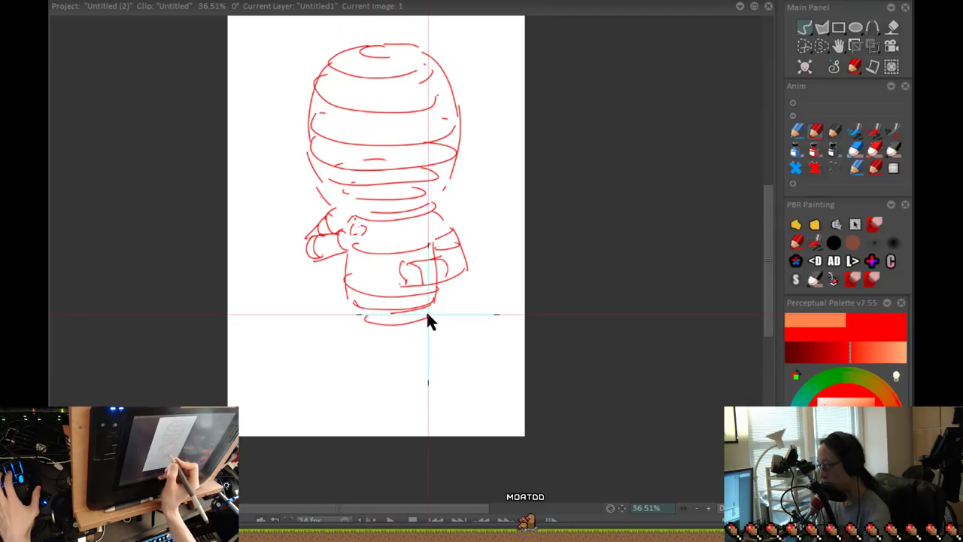
# Draw the outer leg lines down from the hips and add an ankle curve and two rounded shoes.
pyautogui.moveTo(363, 320); pyautogui.dragTo(362, 377)
pyautogui.moveTo(427, 317); pyautogui.dragTo(427, 378)
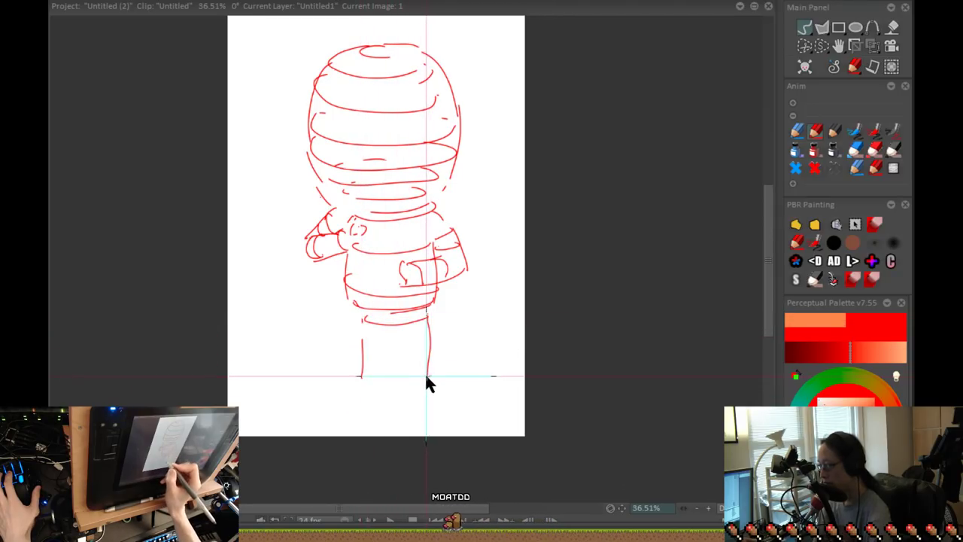
pyautogui.moveTo(367, 388); pyautogui.dragTo(425, 384)
pyautogui.moveTo(456, 402); pyautogui.dragTo(455, 373)
pyautogui.hotkey('ctrl', 'z')
pyautogui.moveTo(364, 354); pyautogui.dragTo(421, 360)
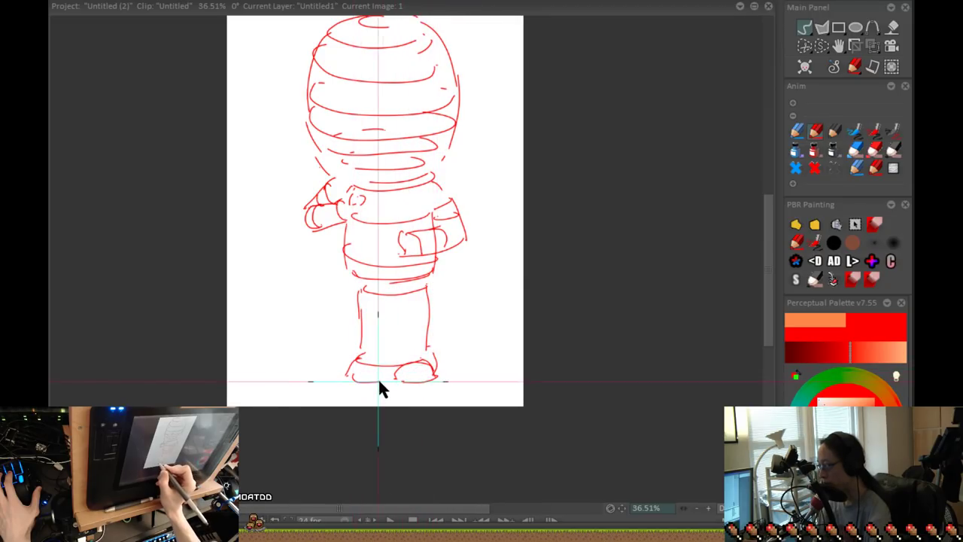
# Divide the legs with a centre line and add a shoulder joint and a hand to the right-hand arm.
pyautogui.scroll(-1, 485, 368)
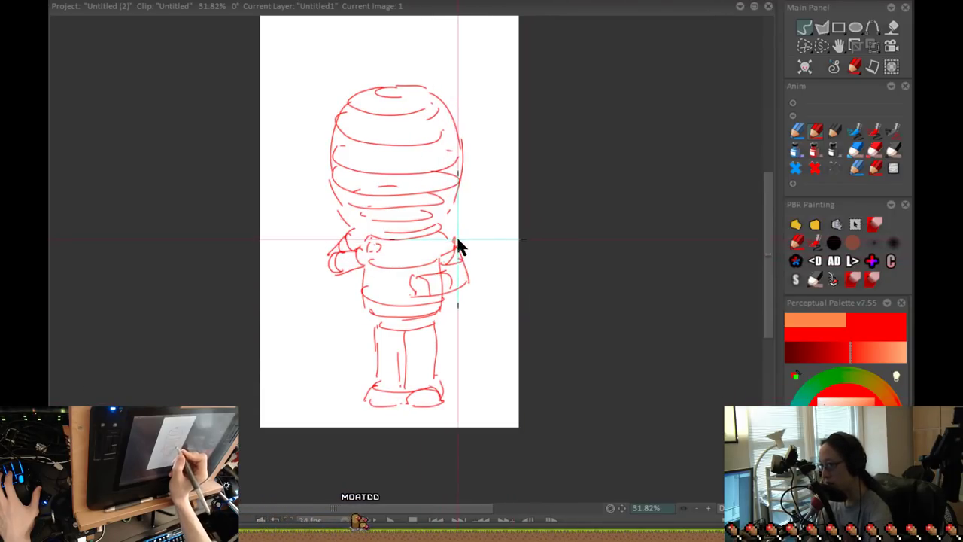
pyautogui.press('space')
pyautogui.moveTo(451, 264)
pyautogui.mouseDown()
pyautogui.moveTo(457, 243)
pyautogui.moveTo(439, 239)
pyautogui.moveTo(432, 254)
pyautogui.moveTo(395, 271)
pyautogui.moveTo(404, 290)
pyautogui.mouseUp()
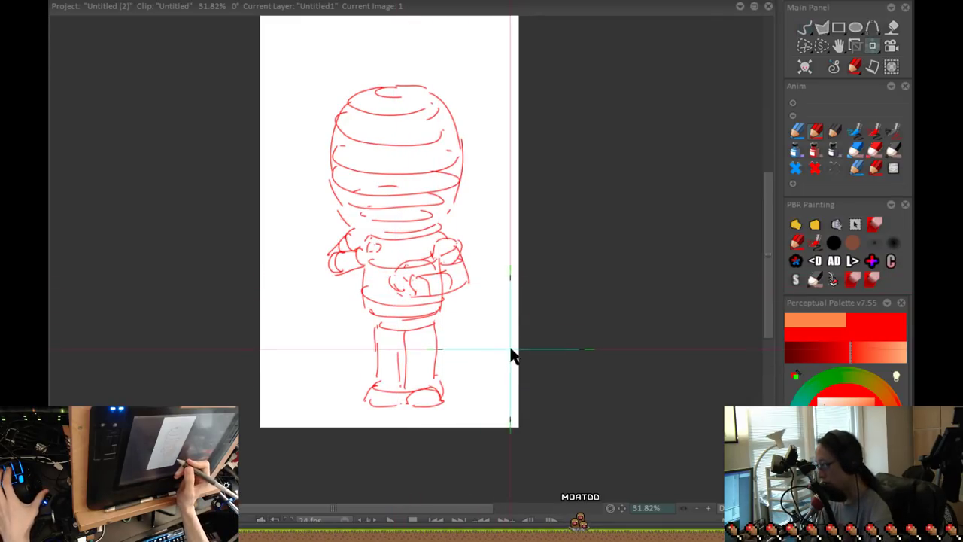
# Move the whole figure up on the page and draw a thick round base beneath its feet.
pyautogui.moveTo(512, 354); pyautogui.dragTo(505, 293)
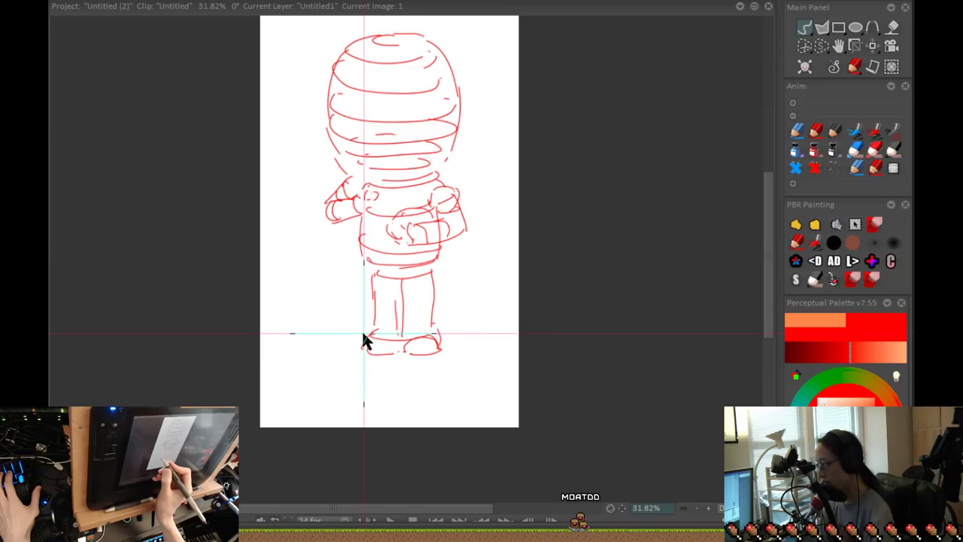
pyautogui.moveTo(365, 338)
pyautogui.mouseDown()
pyautogui.moveTo(328, 373)
pyautogui.moveTo(434, 370)
pyautogui.moveTo(472, 350)
pyautogui.mouseUp()
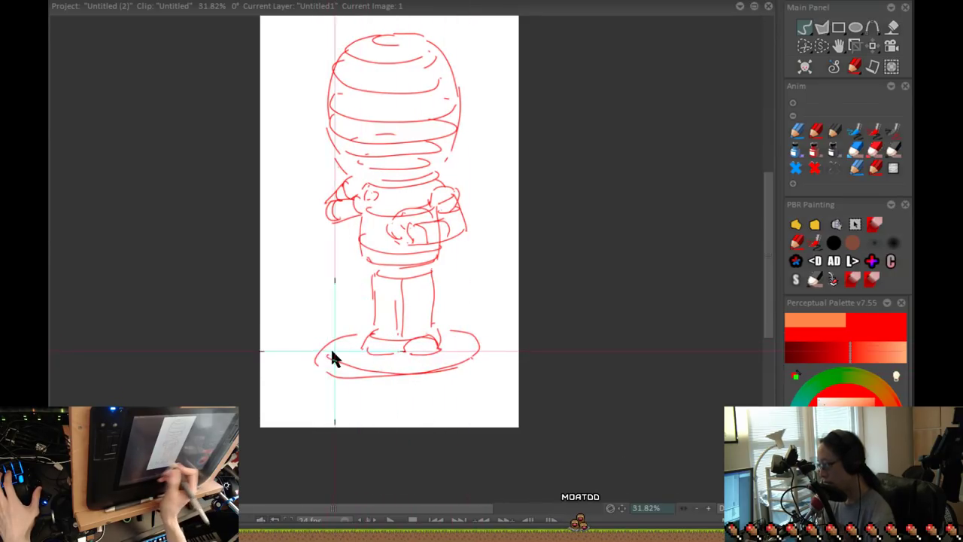
pyautogui.moveTo(322, 391)
pyautogui.mouseDown()
pyautogui.moveTo(403, 413)
pyautogui.moveTo(472, 389)
pyautogui.moveTo(390, 410)
pyautogui.mouseUp()
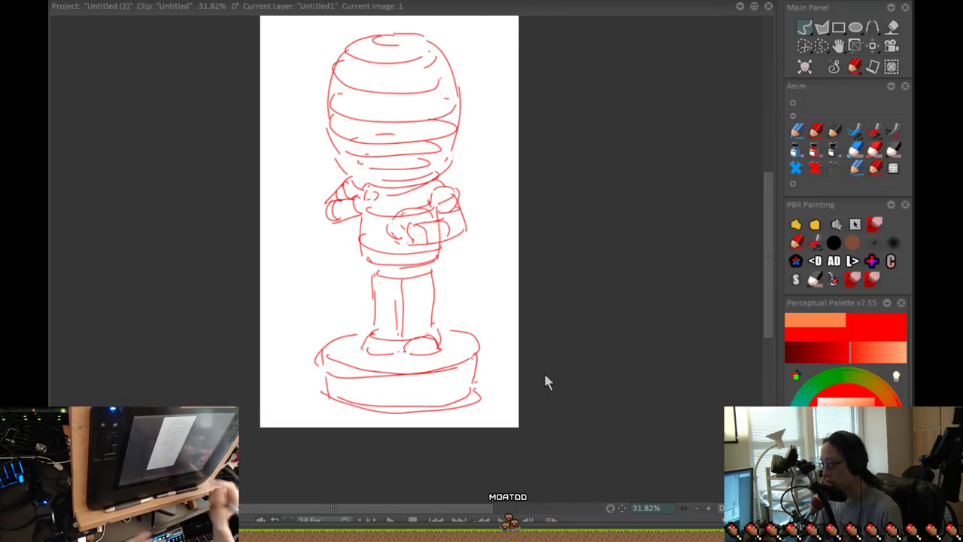
# Go to the blank image 2 of the layer and switch to the web browser.
pyautogui.press('Right')
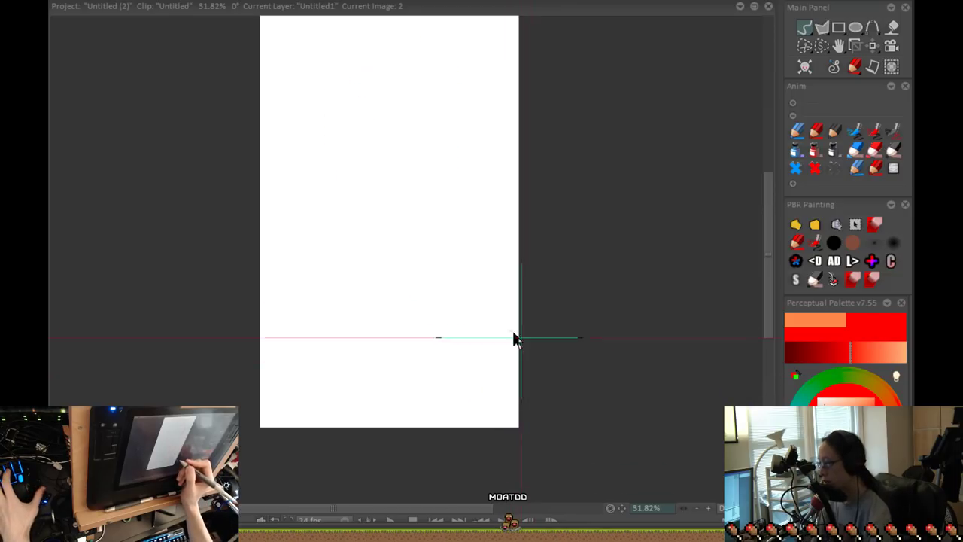
pyautogui.moveTo(516, 338); pyautogui.dragTo(534, 385)
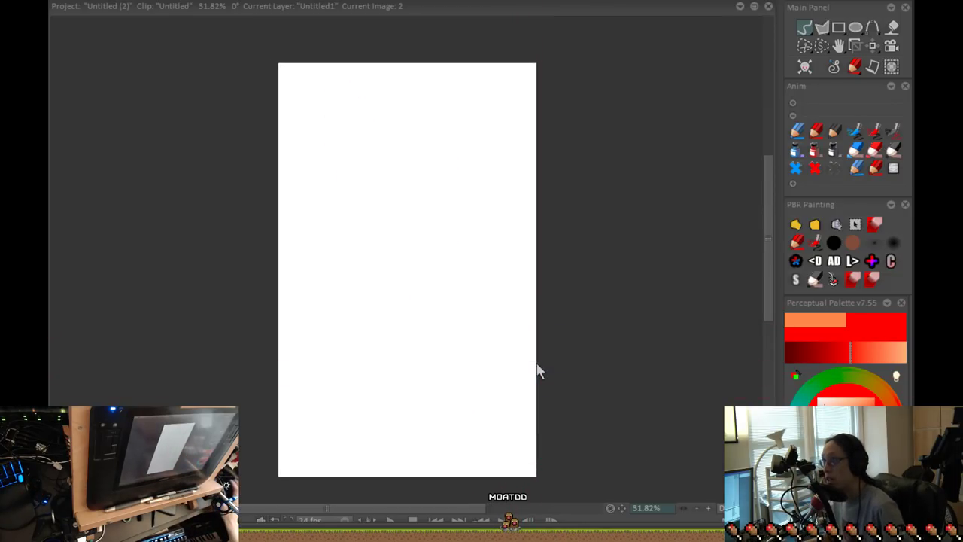
pyautogui.hotkey('alt', 'Tab')
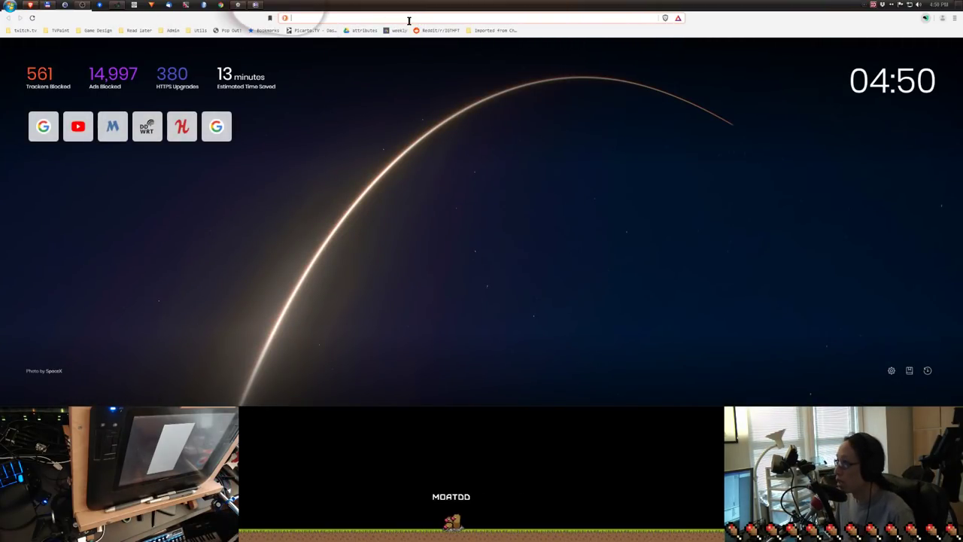
# Open images.google.com and search for "3d printer pen".
pyautogui.write('images.google.com')
pyautogui.press('Return')
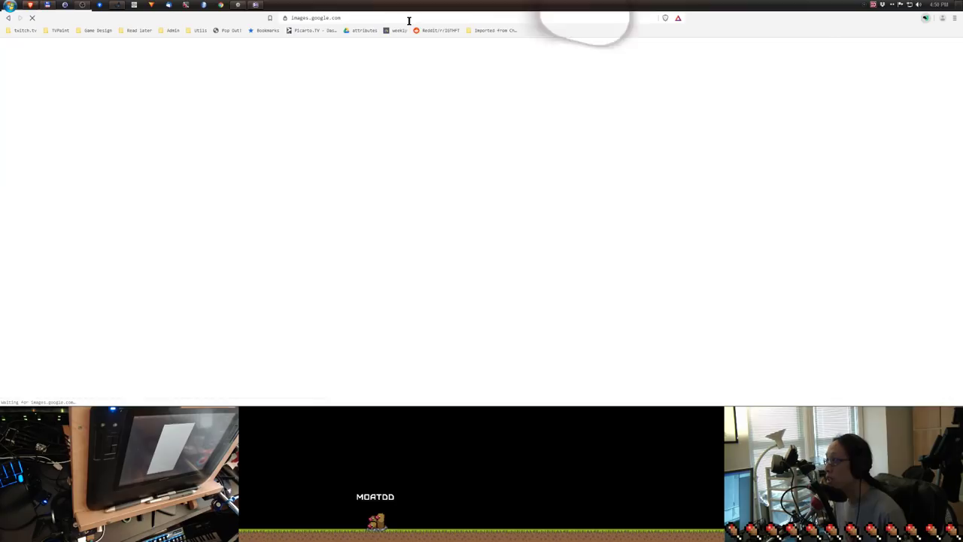
pyautogui.write('3d')
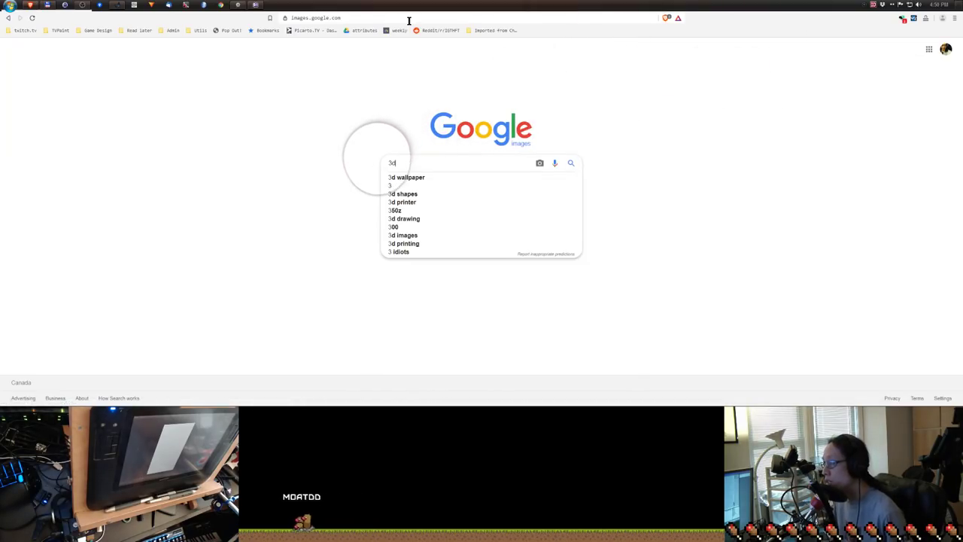
pyautogui.write(' printer pen')
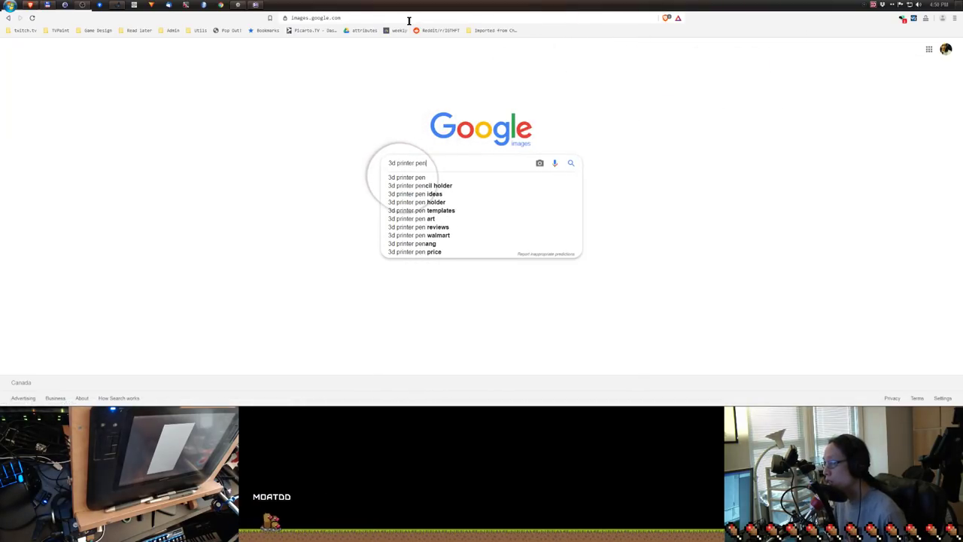
pyautogui.press('Return')
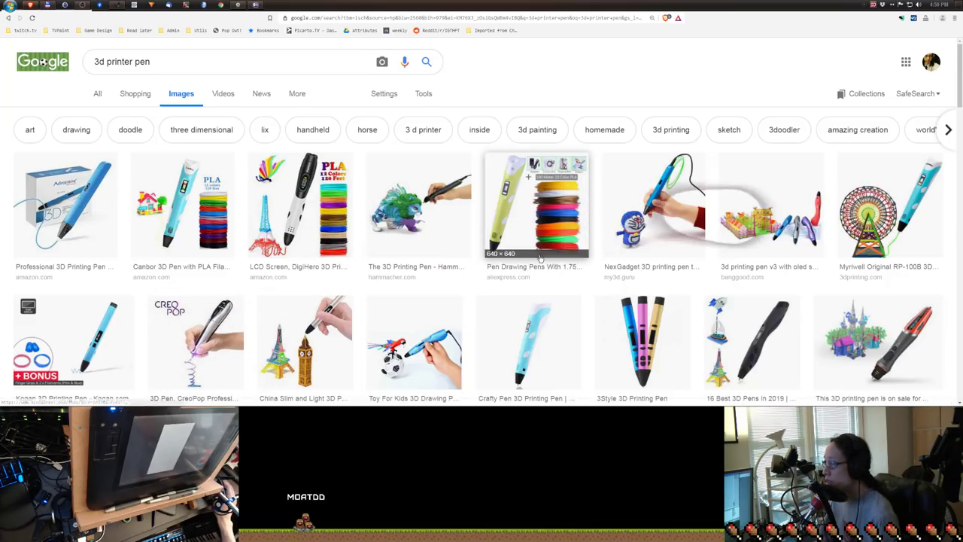
# Preview the image results of 3D pens making a Ferris wheel, a parrot on a football, a red lattice form and an Eiffel Tower.
pyautogui.click(888, 206)
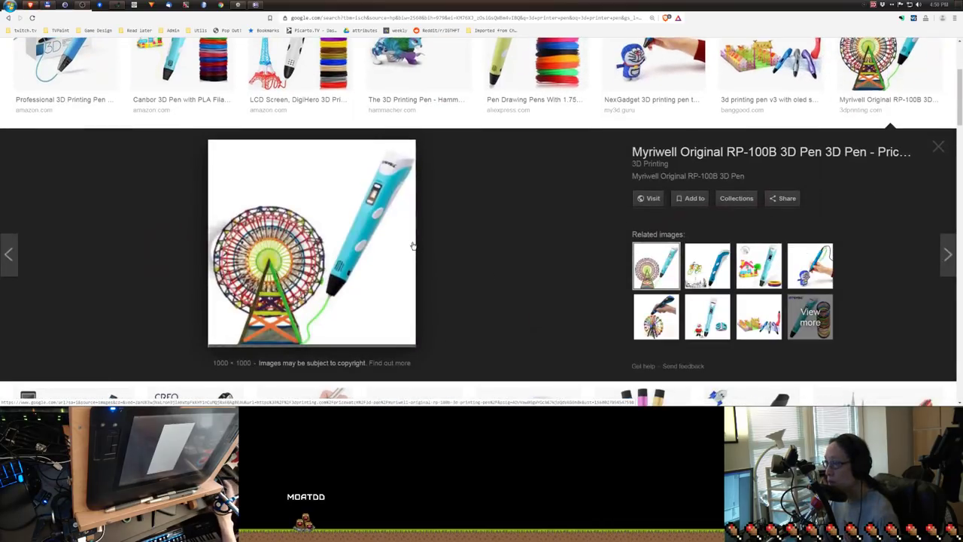
pyautogui.scroll(-3, 379, 250)
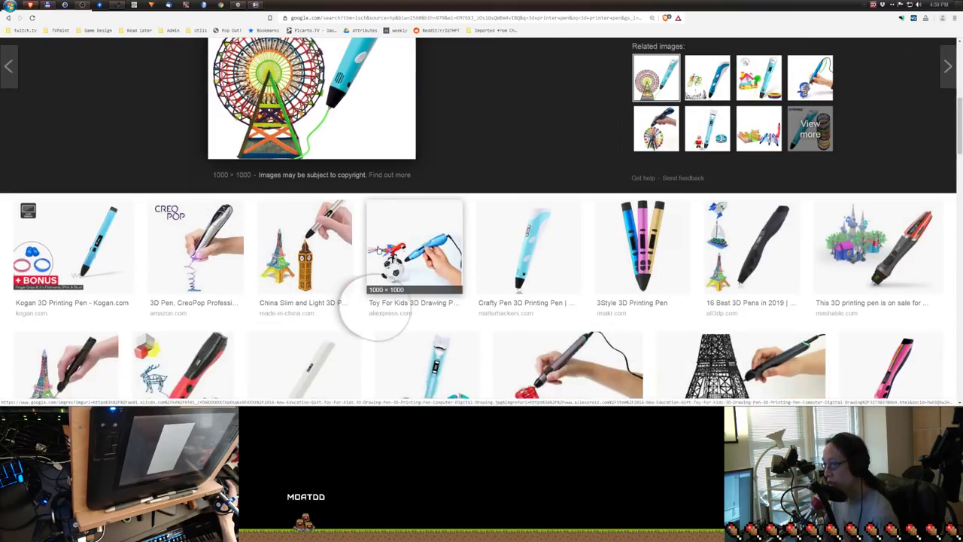
pyautogui.click(384, 290)
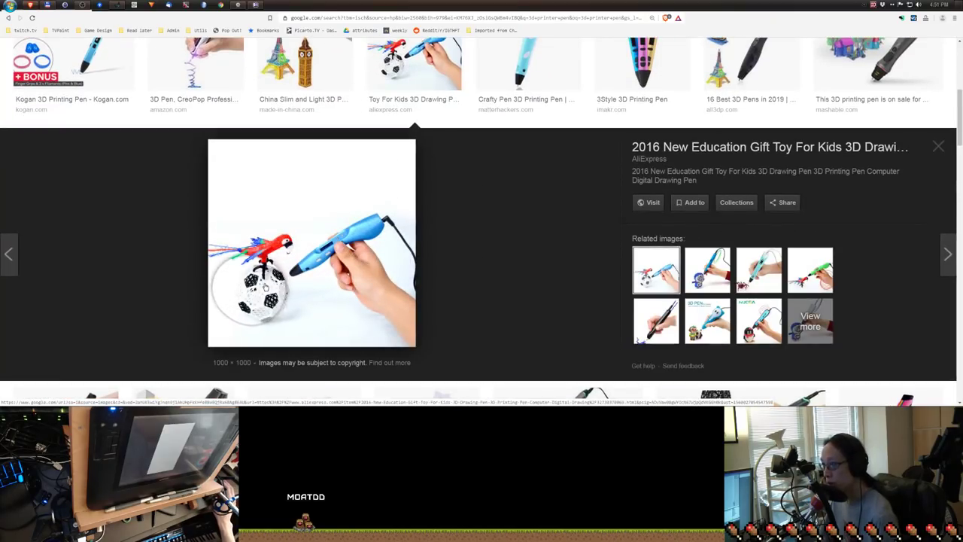
pyautogui.scroll(-3, 516, 263)
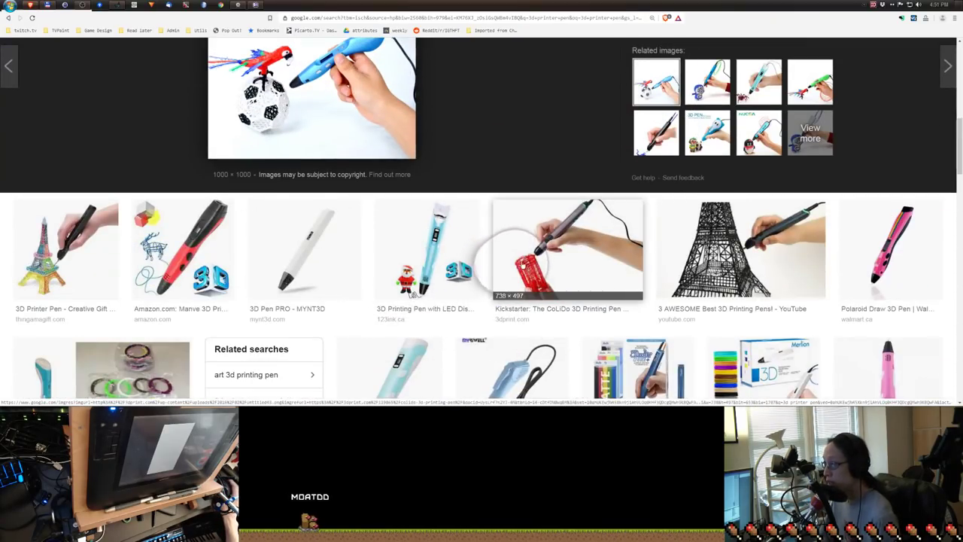
pyautogui.click(549, 256)
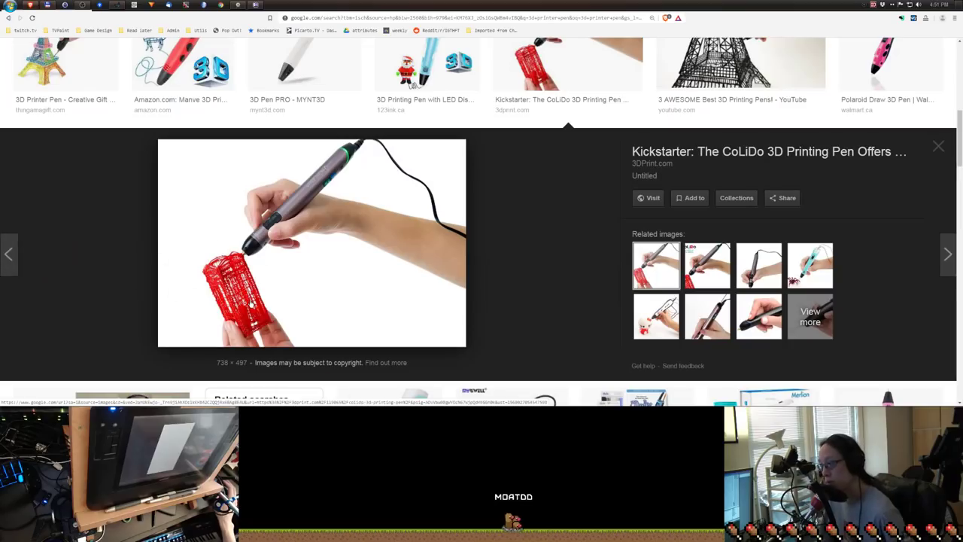
pyautogui.scroll(3, 248, 301)
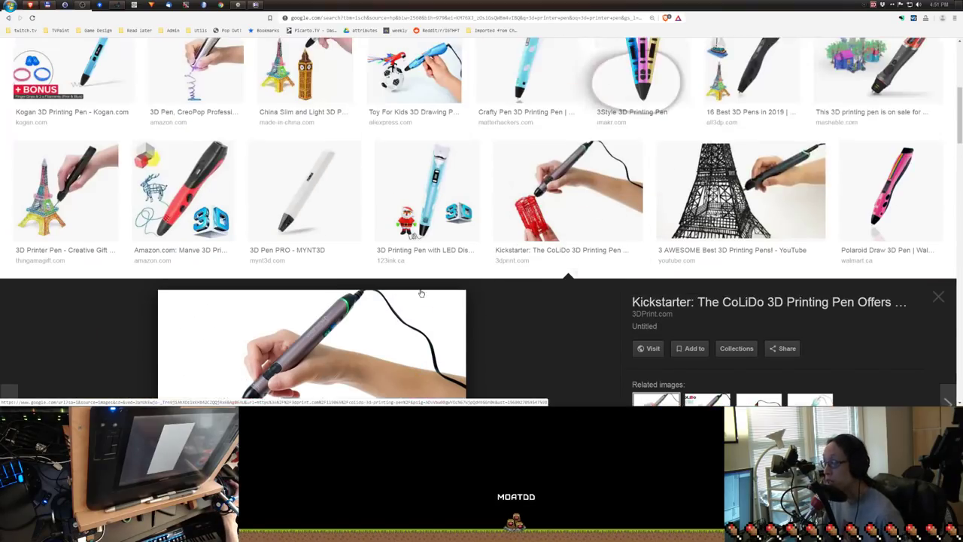
pyautogui.click(741, 214)
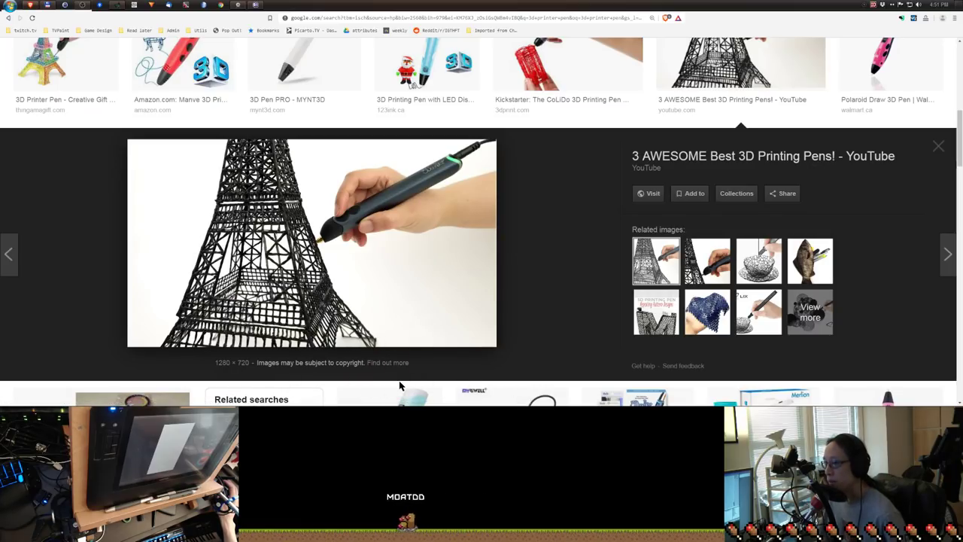
# Switch back to TVPaint and go to the blank image 2.
pyautogui.hotkey('alt', 'Tab')
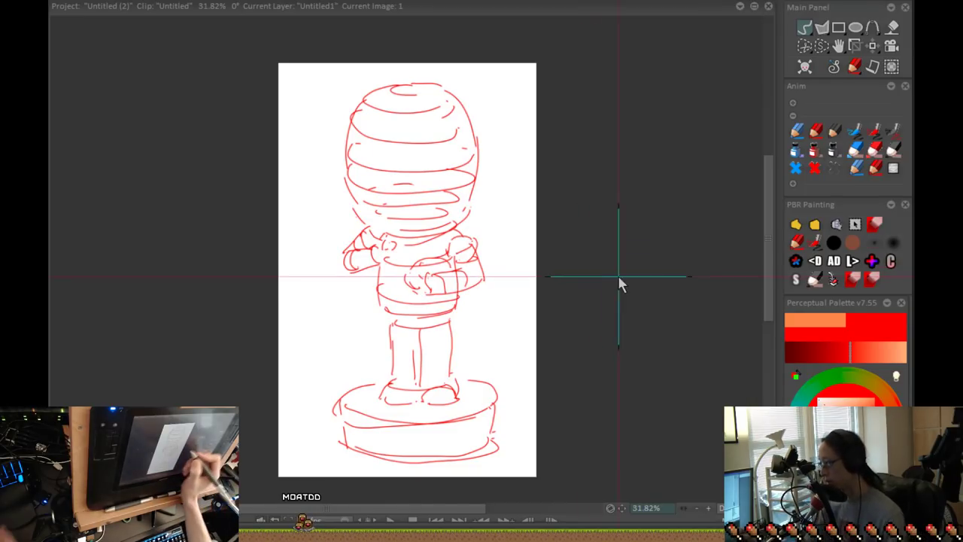
pyautogui.press('Right')
pyautogui.press('a')
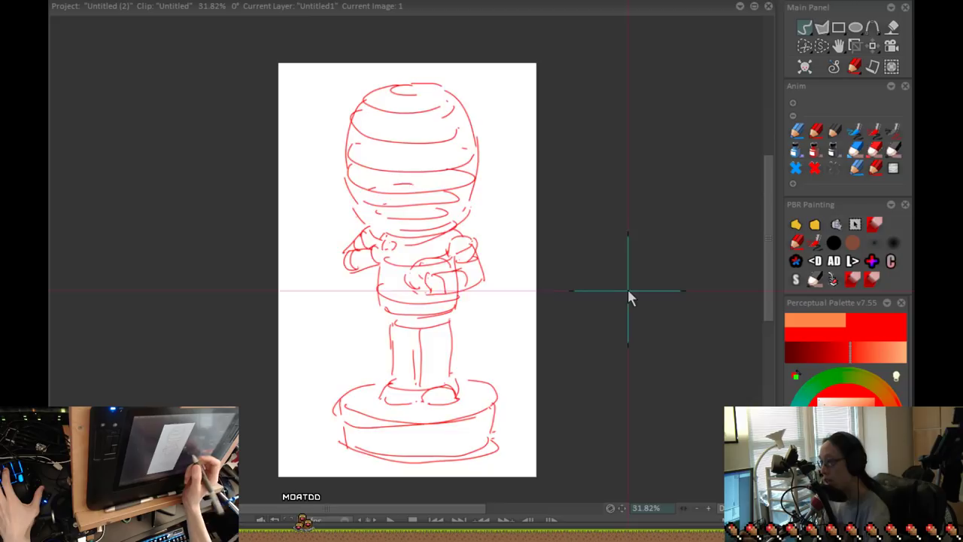
pyautogui.press('s')
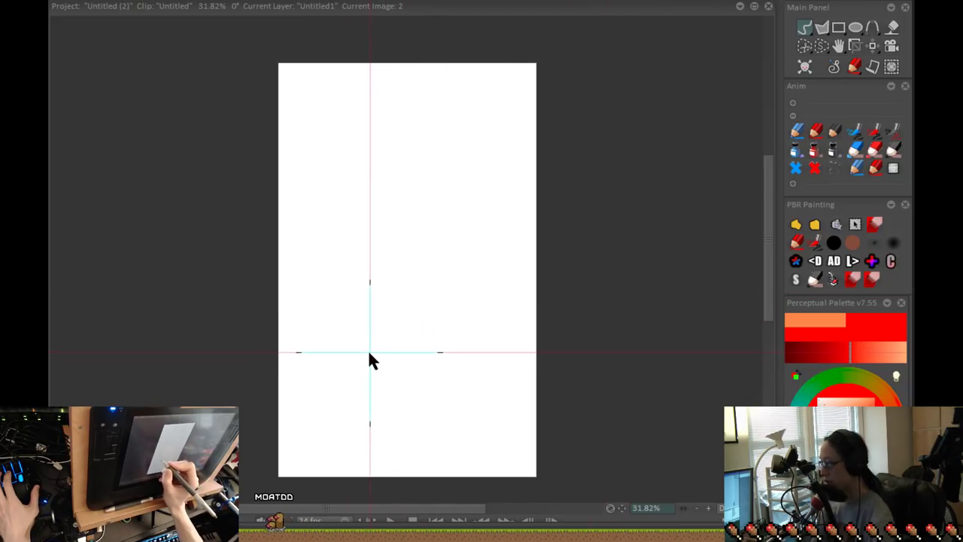
# Draw two spiral-wound balls one above the other as continuous lines, and clear the image.
pyautogui.moveTo(366, 354)
pyautogui.mouseDown()
pyautogui.moveTo(391, 325)
pyautogui.moveTo(365, 366)
pyautogui.moveTo(428, 297)
pyautogui.moveTo(332, 342)
pyautogui.moveTo(463, 306)
pyautogui.moveTo(339, 295)
pyautogui.moveTo(488, 313)
pyautogui.moveTo(349, 258)
pyautogui.moveTo(503, 295)
pyautogui.moveTo(385, 248)
pyautogui.moveTo(448, 256)
pyautogui.mouseUp()
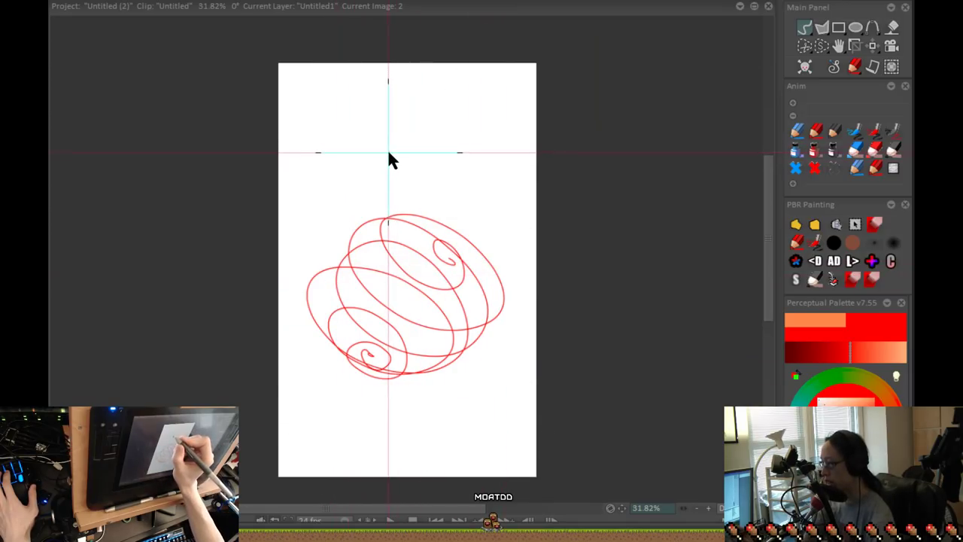
pyautogui.moveTo(387, 150)
pyautogui.mouseDown()
pyautogui.moveTo(403, 110)
pyautogui.moveTo(440, 190)
pyautogui.moveTo(374, 88)
pyautogui.moveTo(489, 161)
pyautogui.moveTo(361, 109)
pyautogui.moveTo(489, 150)
pyautogui.moveTo(399, 149)
pyautogui.moveTo(468, 107)
pyautogui.moveTo(433, 161)
pyautogui.moveTo(438, 123)
pyautogui.mouseUp()
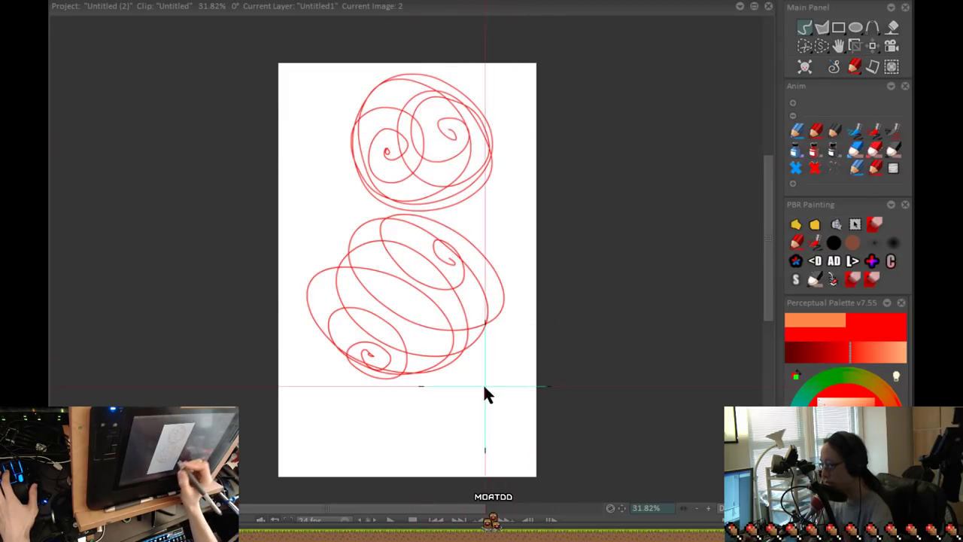
pyautogui.moveTo(483, 386); pyautogui.dragTo(562, 311)
pyautogui.press('BackSpace')
# Draw a ball as a coil of upright loops and below it a wider ball as a coil of flat loops.
pyautogui.moveTo(476, 164); pyautogui.dragTo(489, 219)
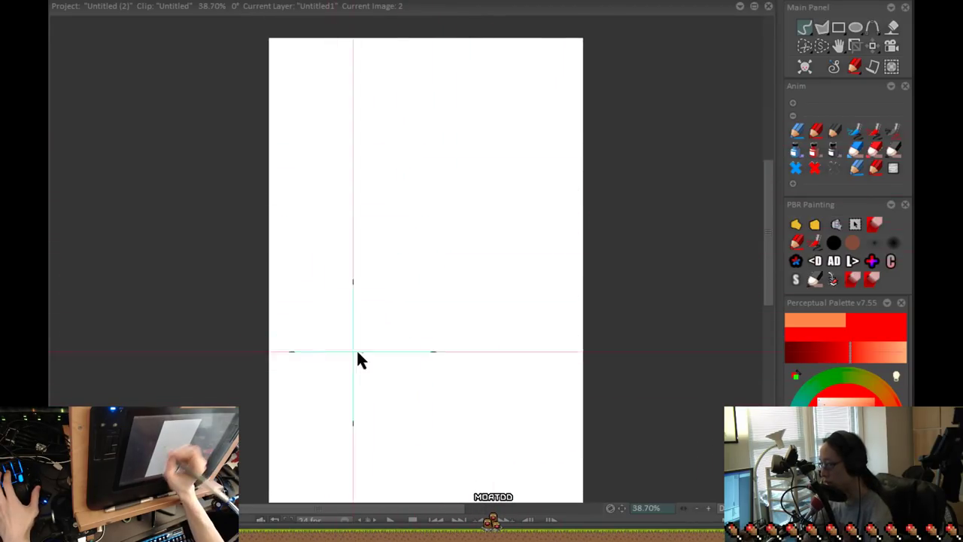
pyautogui.scroll(3, 333, 329)
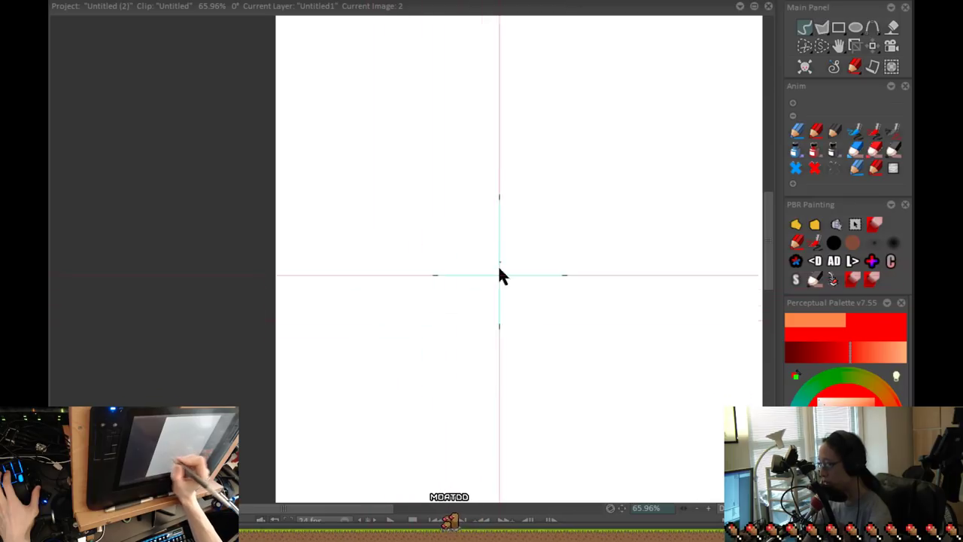
pyautogui.moveTo(359, 249)
pyautogui.mouseDown()
pyautogui.moveTo(377, 192)
pyautogui.moveTo(397, 282)
pyautogui.moveTo(377, 224)
pyautogui.moveTo(451, 218)
pyautogui.moveTo(424, 285)
pyautogui.moveTo(500, 173)
pyautogui.moveTo(490, 325)
pyautogui.moveTo(515, 183)
pyautogui.moveTo(524, 258)
pyautogui.mouseUp()
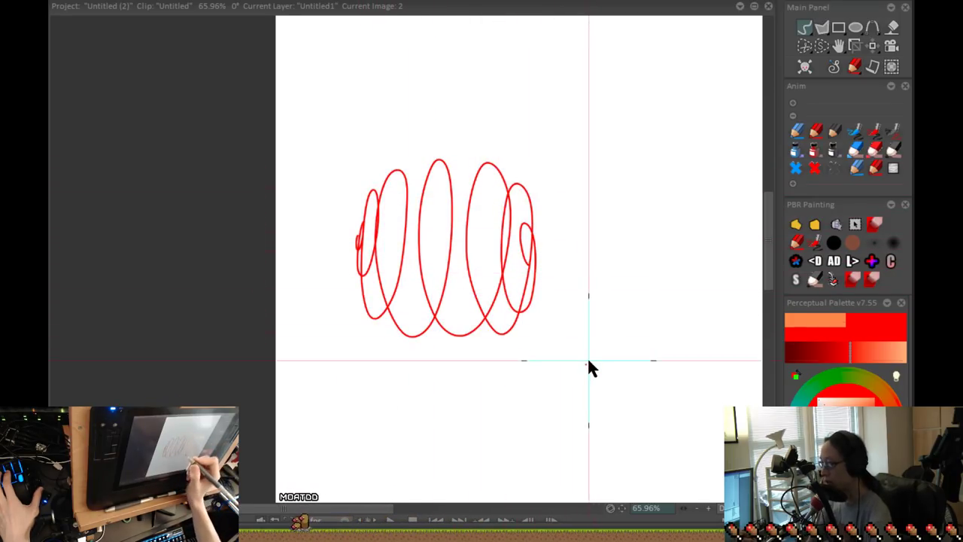
pyautogui.scroll(-1, 553, 391)
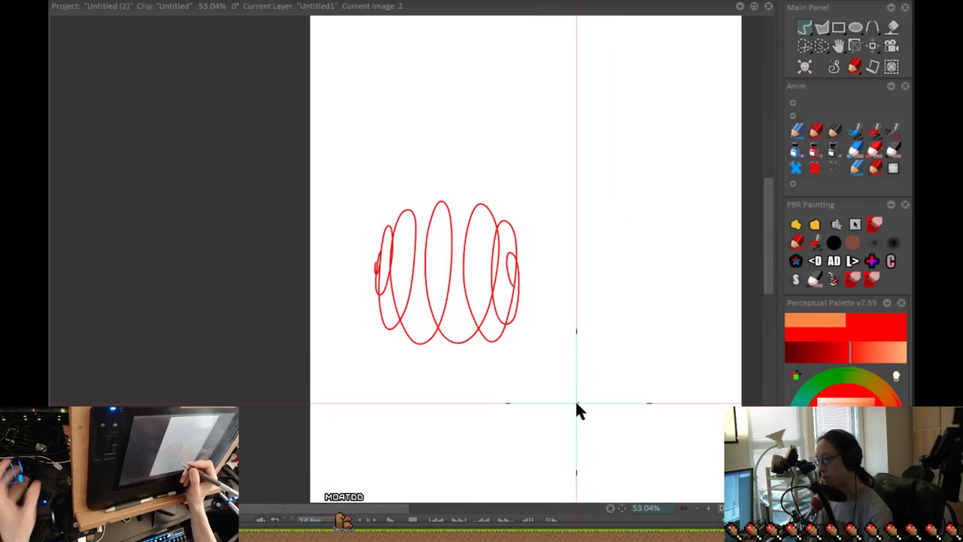
pyautogui.moveTo(602, 404); pyautogui.dragTo(550, 361)
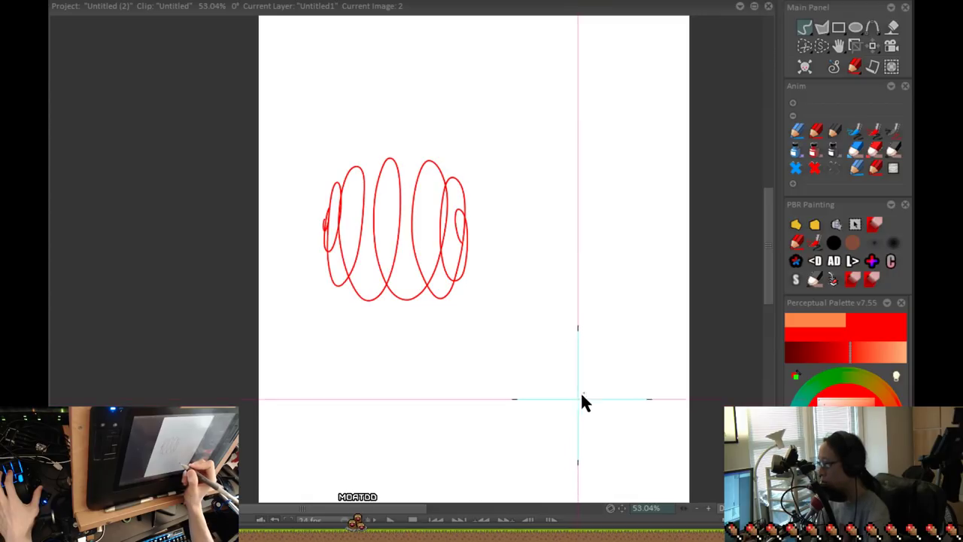
pyautogui.moveTo(580, 391); pyautogui.dragTo(569, 294)
pyautogui.moveTo(496, 341)
pyautogui.mouseDown()
pyautogui.moveTo(559, 333)
pyautogui.moveTo(381, 305)
pyautogui.moveTo(576, 251)
pyautogui.moveTo(529, 230)
pyautogui.moveTo(470, 226)
pyautogui.mouseUp()
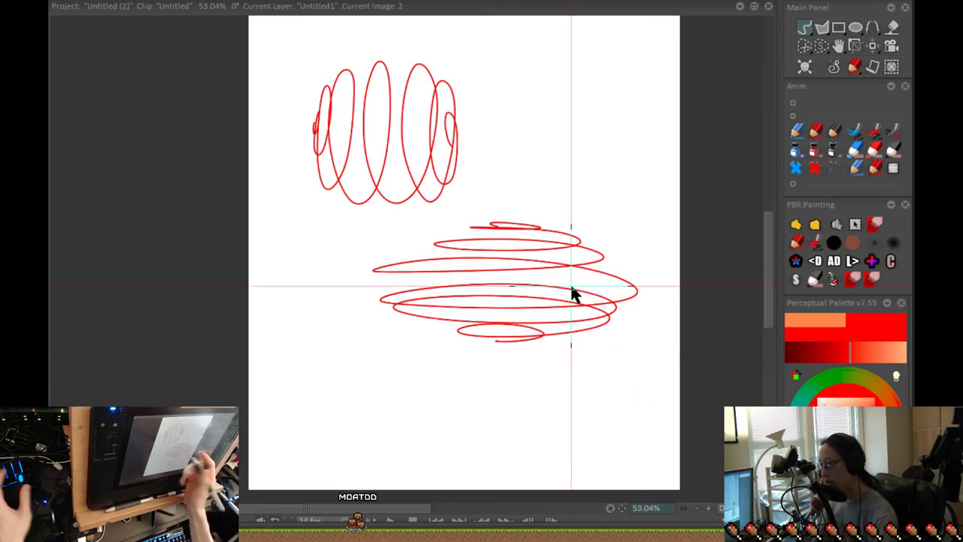
# Draw a cube with inner contour lines in continuous strokes in the empty area above the two coils.
pyautogui.moveTo(529, 407); pyautogui.dragTo(555, 393)
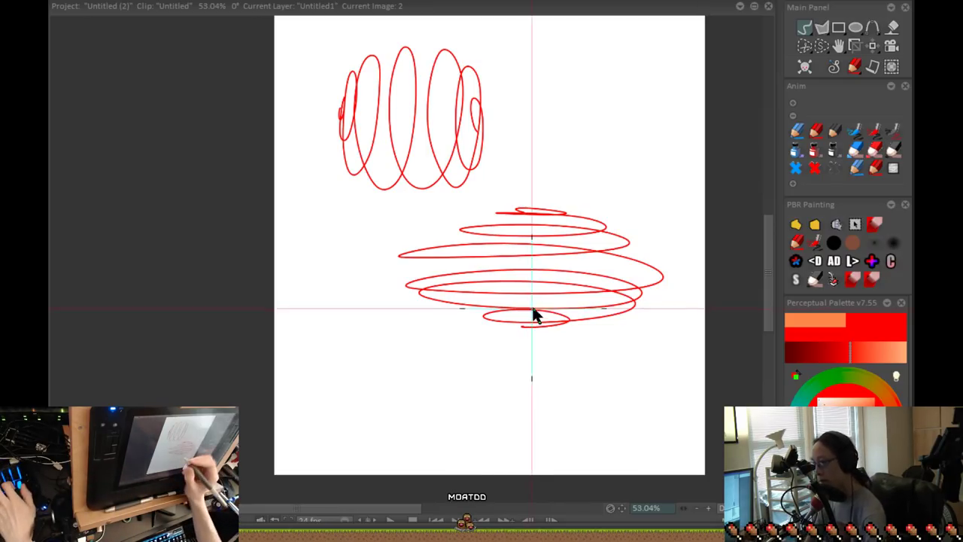
pyautogui.moveTo(533, 361); pyautogui.dragTo(533, 373)
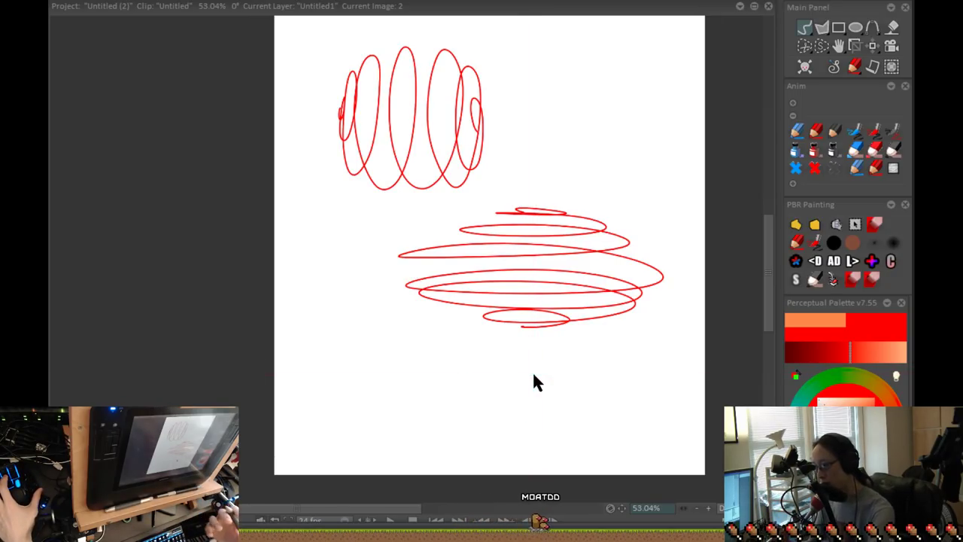
pyautogui.moveTo(563, 247); pyautogui.dragTo(544, 449)
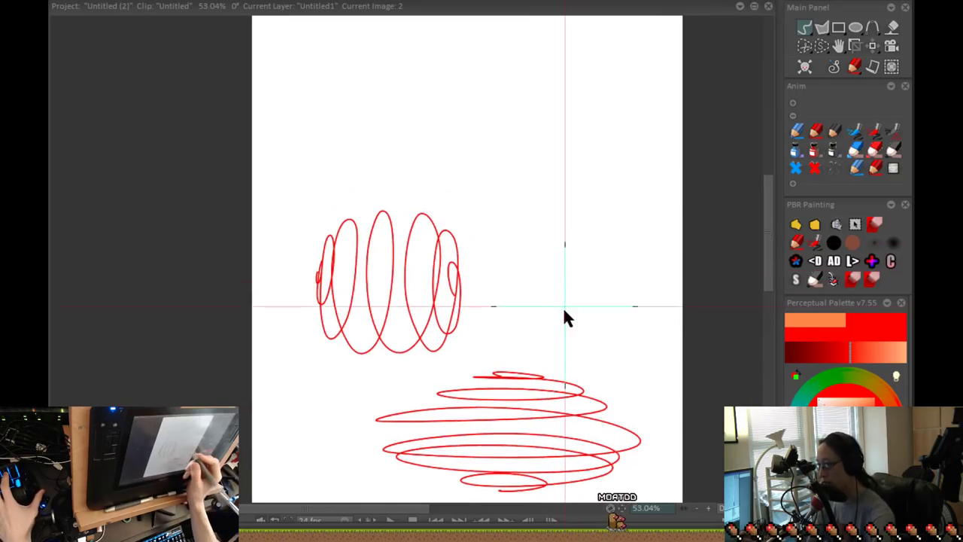
pyautogui.moveTo(563, 318); pyautogui.dragTo(570, 452)
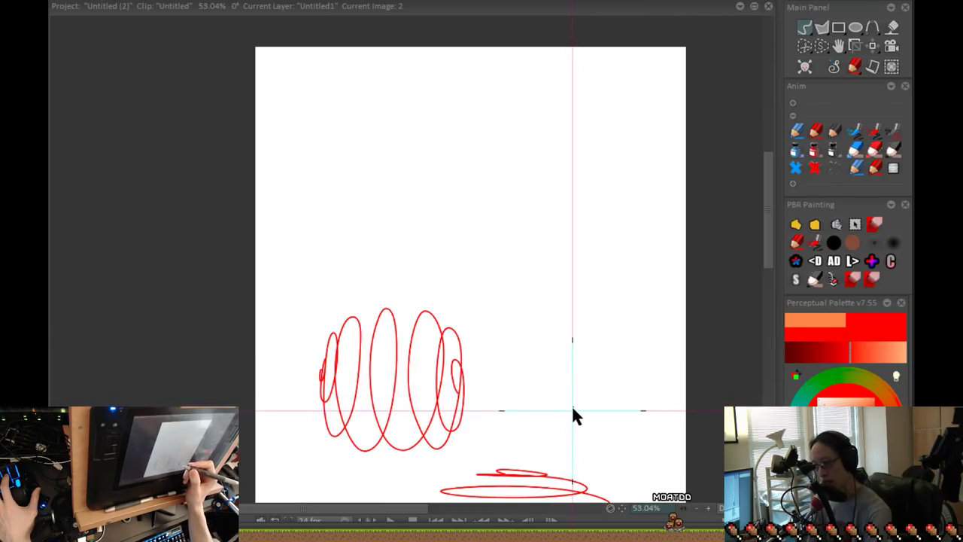
pyautogui.moveTo(567, 107)
pyautogui.mouseDown()
pyautogui.moveTo(475, 130)
pyautogui.moveTo(458, 145)
pyautogui.moveTo(469, 235)
pyautogui.moveTo(474, 258)
pyautogui.moveTo(582, 275)
pyautogui.moveTo(632, 216)
pyautogui.moveTo(638, 126)
pyautogui.moveTo(519, 108)
pyautogui.moveTo(456, 138)
pyautogui.moveTo(475, 215)
pyautogui.moveTo(523, 247)
pyautogui.moveTo(567, 246)
pyautogui.moveTo(552, 142)
pyautogui.moveTo(638, 128)
pyautogui.moveTo(628, 126)
pyautogui.moveTo(587, 201)
pyautogui.moveTo(584, 248)
pyautogui.mouseUp()
pyautogui.moveTo(624, 179)
pyautogui.mouseDown()
pyautogui.moveTo(622, 128)
pyautogui.moveTo(494, 135)
pyautogui.moveTo(527, 119)
pyautogui.moveTo(595, 123)
pyautogui.moveTo(513, 135)
pyautogui.moveTo(471, 163)
pyautogui.moveTo(484, 246)
pyautogui.moveTo(569, 268)
pyautogui.moveTo(586, 194)
pyautogui.moveTo(558, 150)
pyautogui.moveTo(471, 137)
pyautogui.moveTo(453, 159)
pyautogui.moveTo(470, 253)
pyautogui.moveTo(517, 281)
pyautogui.moveTo(580, 292)
pyautogui.moveTo(640, 221)
pyautogui.moveTo(598, 287)
pyautogui.moveTo(649, 236)
pyautogui.moveTo(640, 123)
pyautogui.mouseUp()
pyautogui.moveTo(550, 105)
pyautogui.mouseDown()
pyautogui.moveTo(624, 115)
pyautogui.moveTo(544, 108)
pyautogui.moveTo(524, 117)
pyautogui.moveTo(500, 158)
pyautogui.moveTo(510, 271)
pyautogui.mouseUp()
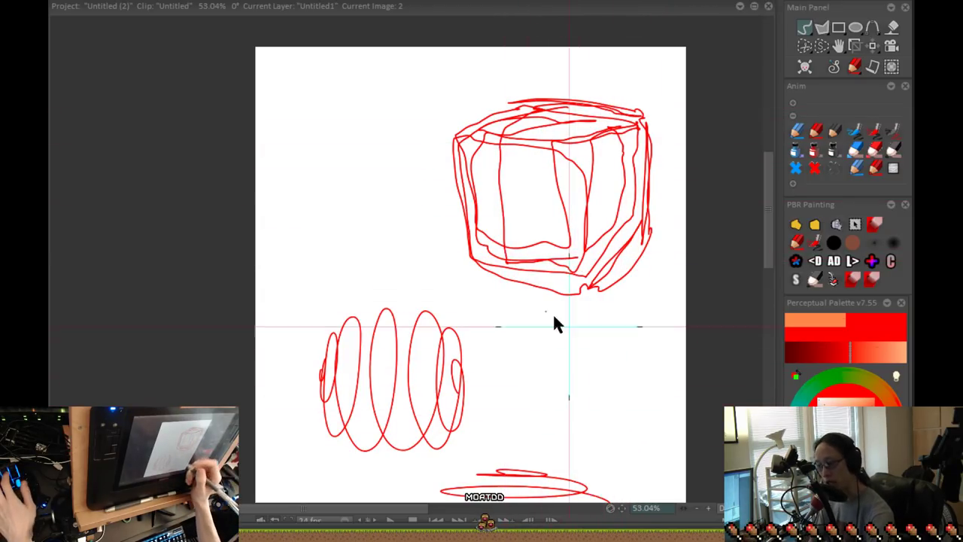
# Start the outline of another box beside the cube, and clear the whole image.
pyautogui.moveTo(292, 118)
pyautogui.mouseDown()
pyautogui.moveTo(303, 242)
pyautogui.moveTo(418, 277)
pyautogui.moveTo(468, 238)
pyautogui.mouseUp()
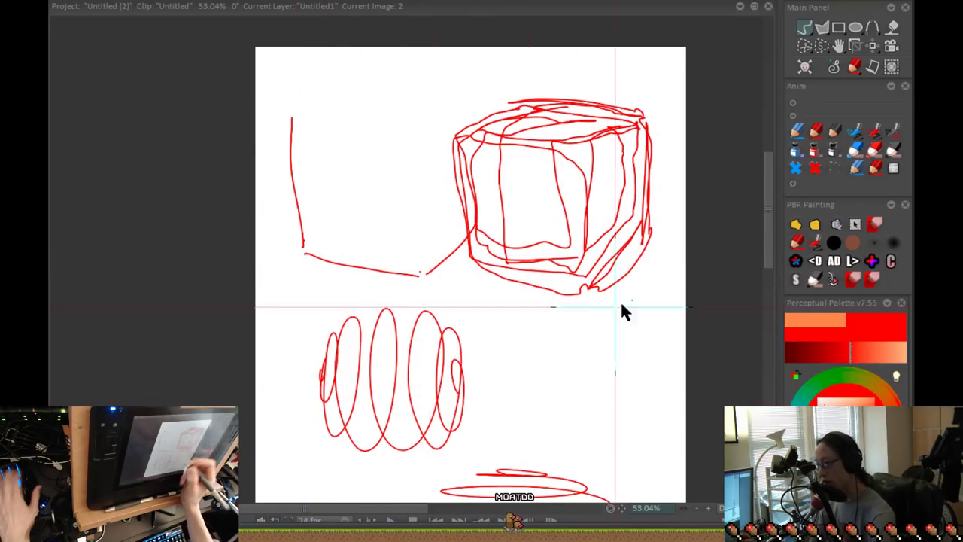
pyautogui.press('BackSpace')
pyautogui.moveTo(494, 114)
pyautogui.mouseDown()
pyautogui.moveTo(366, 132)
pyautogui.moveTo(417, 146)
pyautogui.moveTo(558, 146)
pyautogui.mouseUp()
pyautogui.press('BackSpace')
# Draw a cube with contour lines on its faces and a second box beside it, linked by one continuous line.
pyautogui.moveTo(354, 130)
pyautogui.mouseDown()
pyautogui.moveTo(314, 149)
pyautogui.moveTo(421, 154)
pyautogui.moveTo(438, 134)
pyautogui.moveTo(350, 129)
pyautogui.moveTo(382, 134)
pyautogui.moveTo(319, 146)
pyautogui.moveTo(445, 145)
pyautogui.moveTo(430, 264)
pyautogui.moveTo(418, 280)
pyautogui.moveTo(407, 181)
pyautogui.moveTo(298, 178)
pyautogui.moveTo(300, 241)
pyautogui.moveTo(322, 268)
pyautogui.moveTo(405, 280)
pyautogui.moveTo(302, 271)
pyautogui.moveTo(286, 155)
pyautogui.moveTo(294, 269)
pyautogui.moveTo(323, 288)
pyautogui.moveTo(417, 288)
pyautogui.moveTo(448, 242)
pyautogui.moveTo(447, 233)
pyautogui.moveTo(423, 277)
pyautogui.moveTo(446, 229)
pyautogui.moveTo(452, 159)
pyautogui.moveTo(453, 209)
pyautogui.moveTo(452, 132)
pyautogui.moveTo(357, 128)
pyautogui.moveTo(450, 130)
pyautogui.moveTo(435, 192)
pyautogui.moveTo(419, 203)
pyautogui.moveTo(348, 192)
pyautogui.moveTo(297, 201)
pyautogui.moveTo(312, 258)
pyautogui.moveTo(351, 254)
pyautogui.moveTo(332, 168)
pyautogui.moveTo(313, 174)
pyautogui.moveTo(331, 238)
pyautogui.moveTo(392, 249)
pyautogui.moveTo(399, 184)
pyautogui.moveTo(408, 271)
pyautogui.moveTo(473, 237)
pyautogui.moveTo(473, 169)
pyautogui.mouseUp()
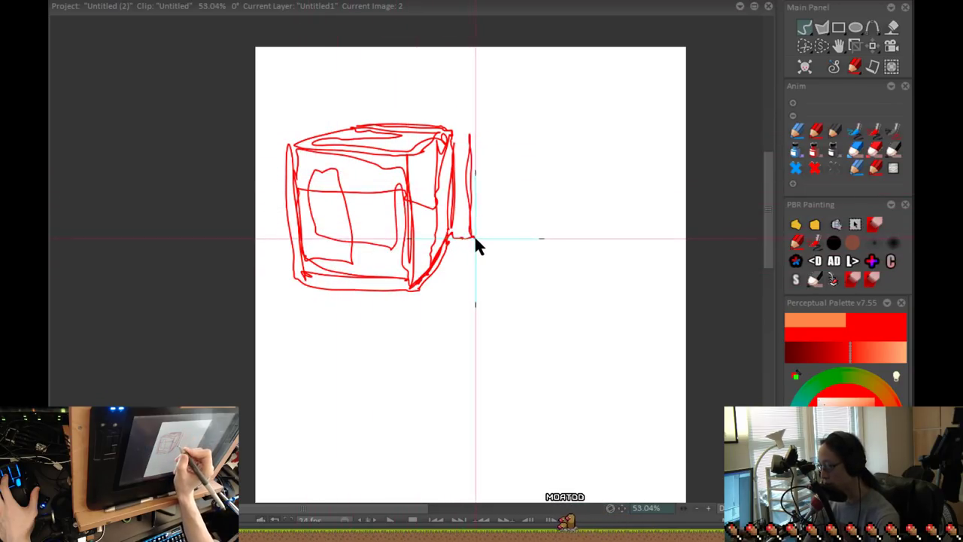
pyautogui.moveTo(474, 243)
pyautogui.mouseDown()
pyautogui.moveTo(473, 131)
pyautogui.moveTo(480, 292)
pyautogui.moveTo(616, 286)
pyautogui.moveTo(627, 158)
pyautogui.moveTo(478, 151)
pyautogui.moveTo(554, 164)
pyautogui.moveTo(608, 163)
pyautogui.mouseUp()
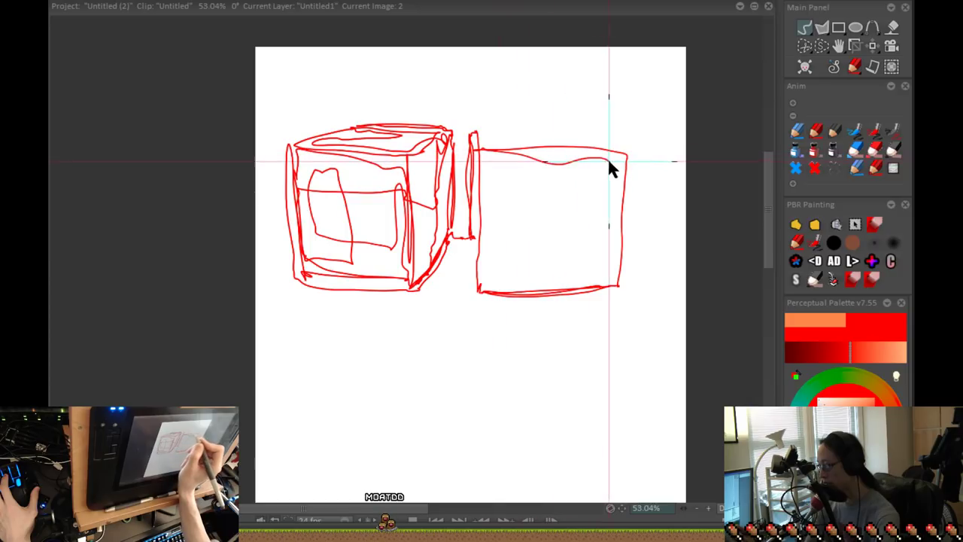
pyautogui.moveTo(481, 277)
pyautogui.mouseDown()
pyautogui.moveTo(602, 265)
pyautogui.moveTo(613, 245)
pyautogui.moveTo(599, 159)
pyautogui.moveTo(529, 184)
pyautogui.moveTo(557, 250)
pyautogui.moveTo(613, 198)
pyautogui.moveTo(618, 150)
pyautogui.moveTo(573, 129)
pyautogui.moveTo(526, 127)
pyautogui.moveTo(574, 125)
pyautogui.moveTo(479, 134)
pyautogui.moveTo(564, 135)
pyautogui.moveTo(543, 147)
pyautogui.moveTo(518, 135)
pyautogui.moveTo(580, 122)
pyautogui.moveTo(652, 138)
pyautogui.mouseUp()
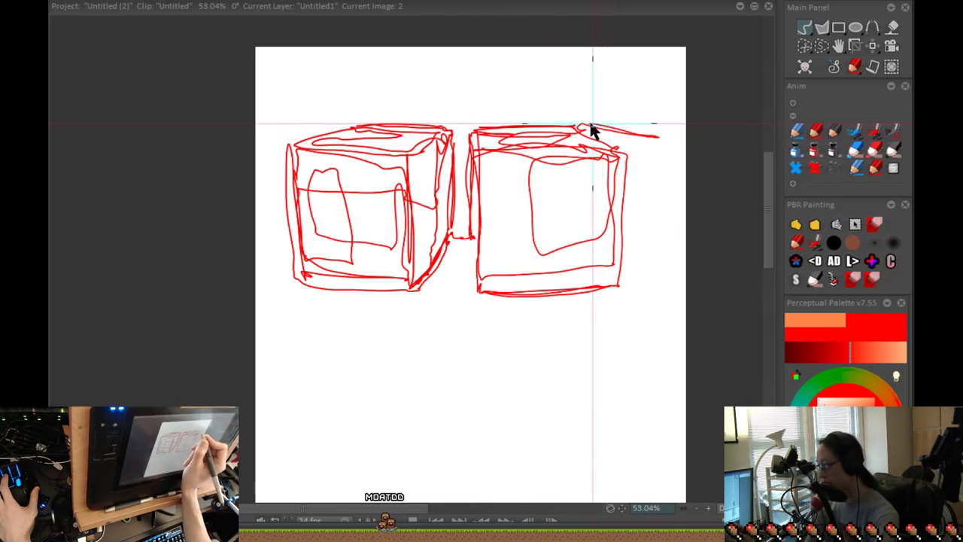
# Draw a third box behind the second one, running off the page edge, and add two smaller boxes farther back.
pyautogui.moveTo(591, 128)
pyautogui.mouseDown()
pyautogui.moveTo(660, 136)
pyautogui.moveTo(657, 244)
pyautogui.moveTo(617, 236)
pyautogui.moveTo(657, 250)
pyautogui.moveTo(617, 246)
pyautogui.moveTo(660, 255)
pyautogui.moveTo(684, 240)
pyautogui.mouseUp()
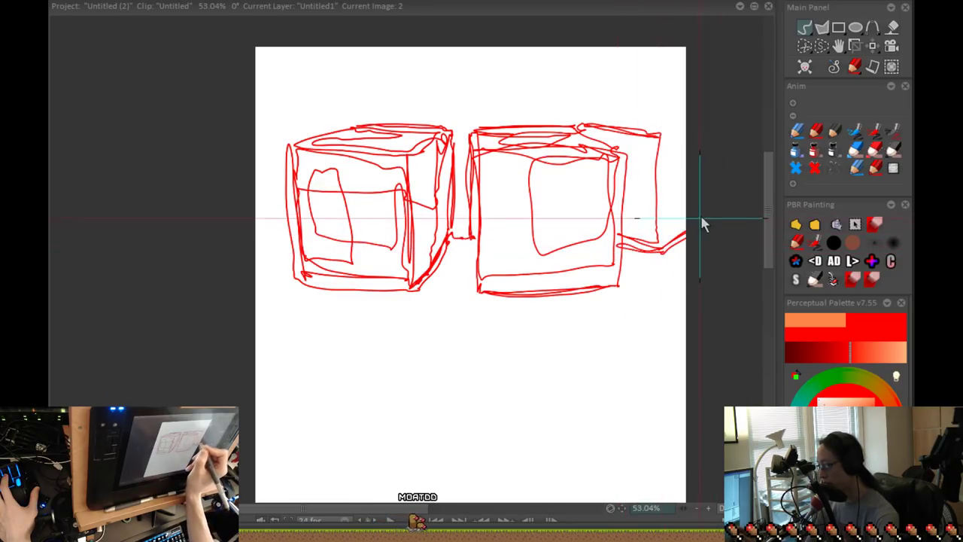
pyautogui.moveTo(659, 136)
pyautogui.mouseDown()
pyautogui.moveTo(698, 124)
pyautogui.moveTo(645, 118)
pyautogui.moveTo(591, 129)
pyautogui.mouseUp()
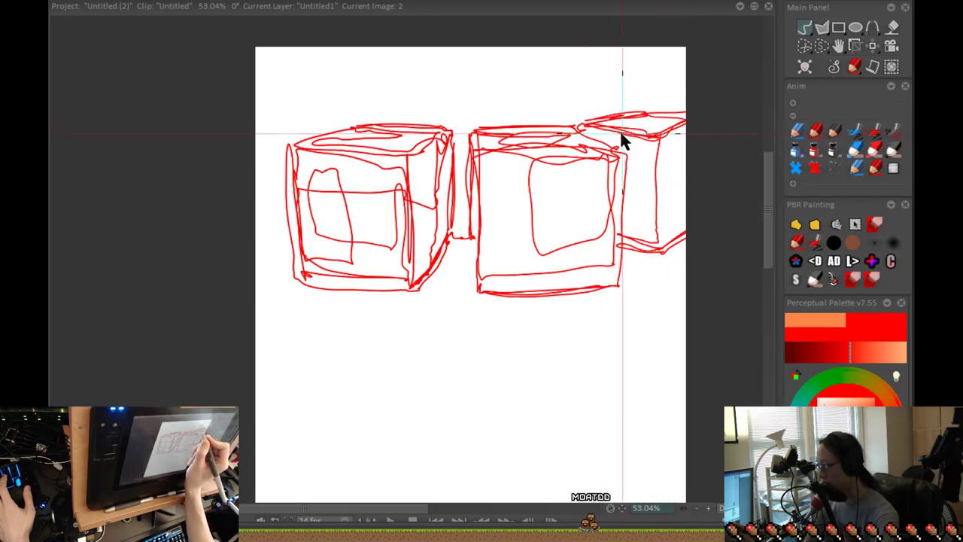
pyautogui.moveTo(613, 134)
pyautogui.mouseDown()
pyautogui.moveTo(624, 173)
pyautogui.moveTo(643, 189)
pyautogui.moveTo(634, 222)
pyautogui.moveTo(652, 233)
pyautogui.moveTo(695, 200)
pyautogui.moveTo(662, 217)
pyautogui.moveTo(662, 175)
pyautogui.moveTo(678, 135)
pyautogui.mouseUp()
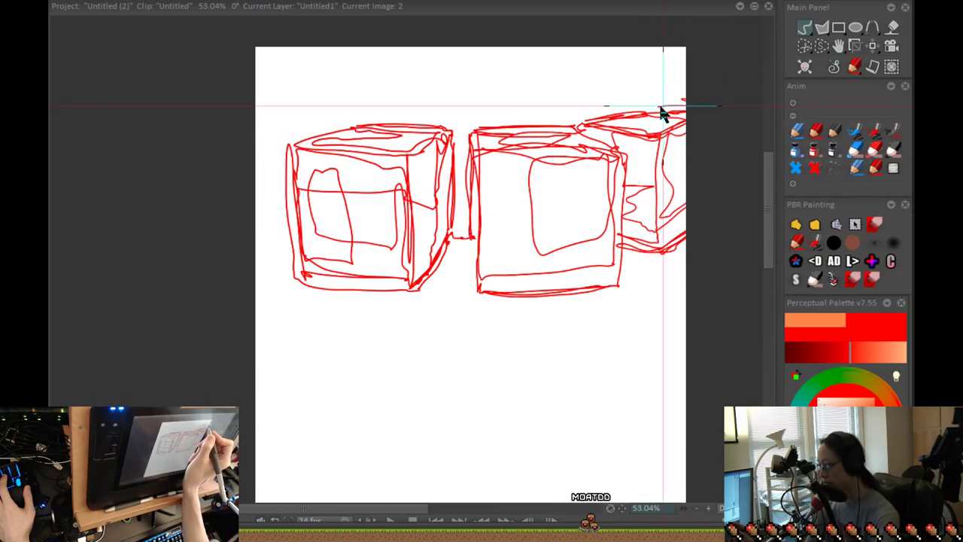
pyautogui.moveTo(617, 101)
pyautogui.mouseDown()
pyautogui.moveTo(645, 112)
pyautogui.moveTo(660, 94)
pyautogui.moveTo(686, 99)
pyautogui.moveTo(662, 91)
pyautogui.moveTo(690, 96)
pyautogui.moveTo(627, 102)
pyautogui.moveTo(613, 115)
pyautogui.mouseUp()
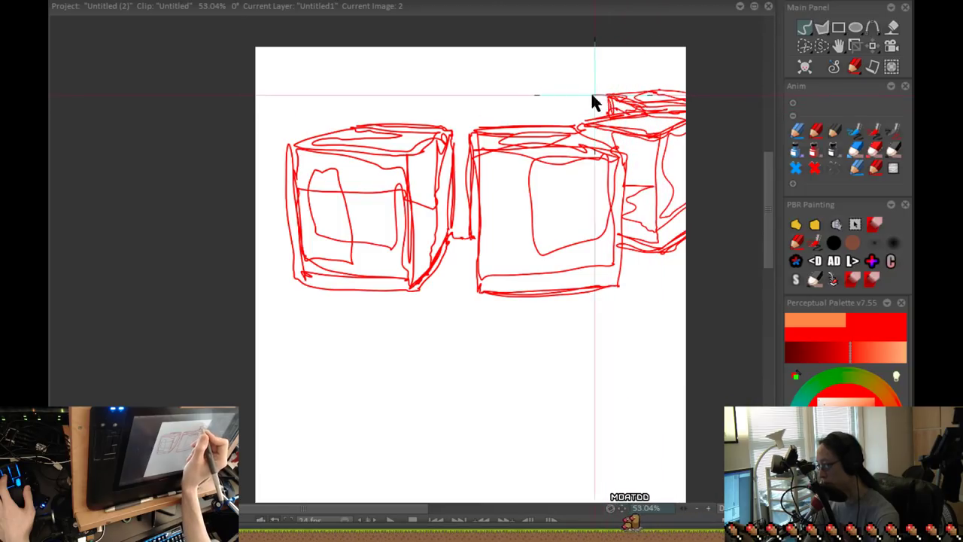
pyautogui.moveTo(550, 93)
pyautogui.mouseDown()
pyautogui.moveTo(608, 97)
pyautogui.moveTo(619, 84)
pyautogui.moveTo(529, 81)
pyautogui.moveTo(596, 81)
pyautogui.moveTo(526, 85)
pyautogui.moveTo(523, 93)
pyautogui.moveTo(565, 93)
pyautogui.moveTo(531, 86)
pyautogui.moveTo(518, 98)
pyautogui.moveTo(520, 119)
pyautogui.moveTo(601, 109)
pyautogui.moveTo(543, 120)
pyautogui.mouseUp()
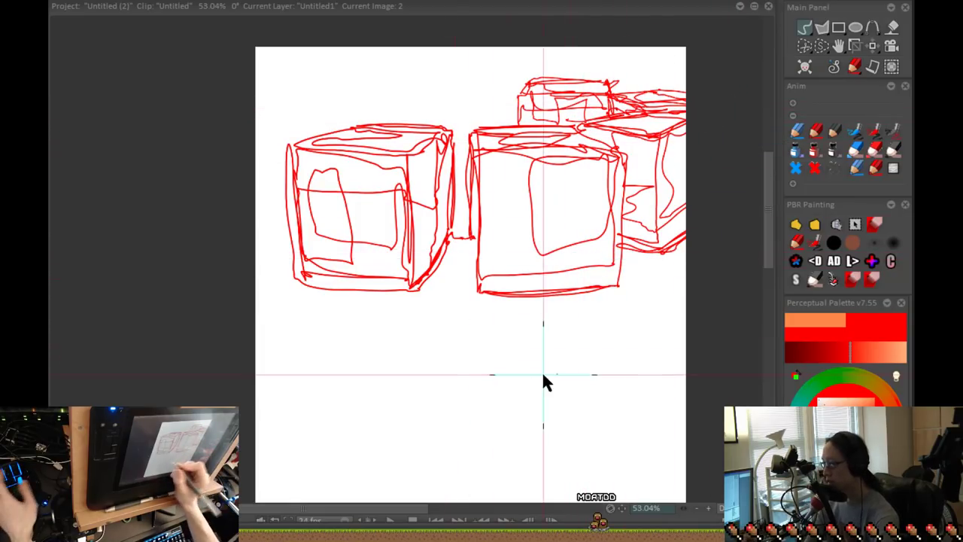
pyautogui.hotkey('ctrl', 'z')
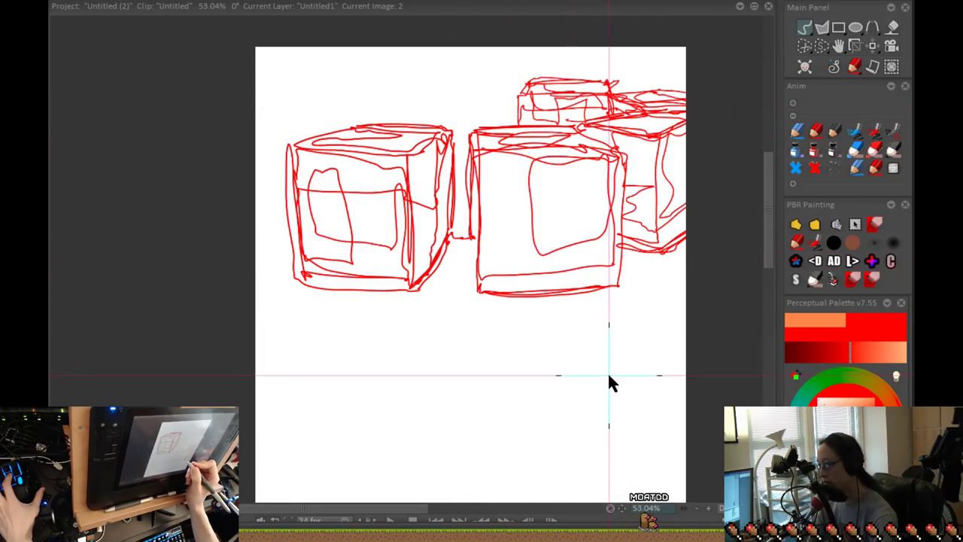